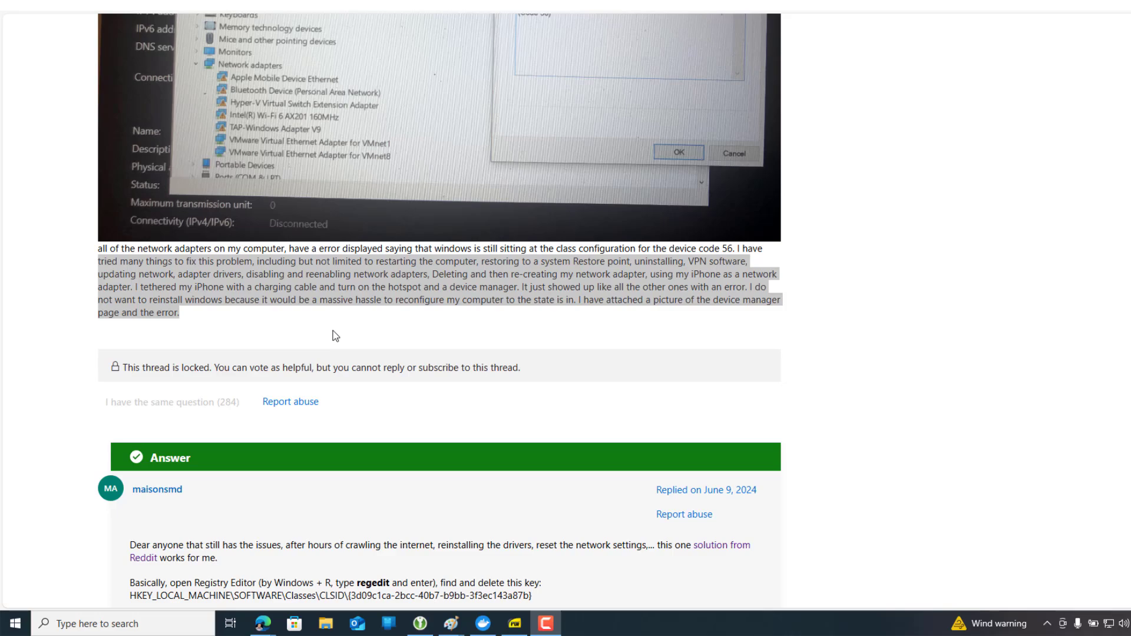
Step: Highlight the 'code 56 network adapter' part of the question title
{"action": "scroll", "coordinate": [324, 336], "scroll_direction": "up", "scroll_amount": 1}
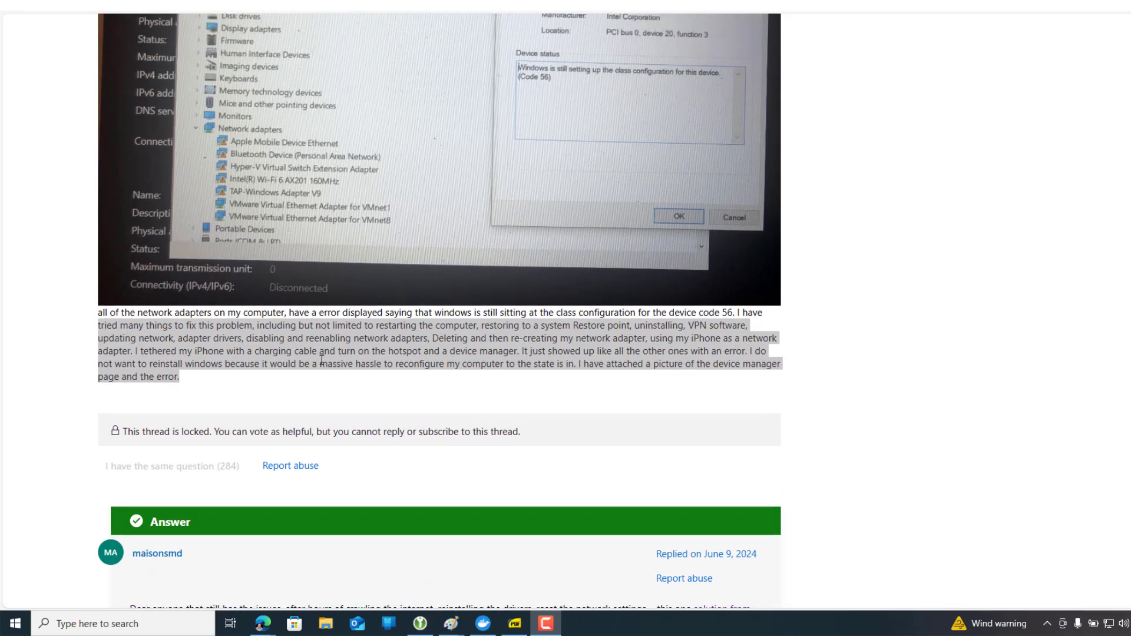
{"action": "left_click", "coordinate": [322, 360]}
{"action": "scroll", "coordinate": [330, 354], "scroll_direction": "up", "scroll_amount": 6}
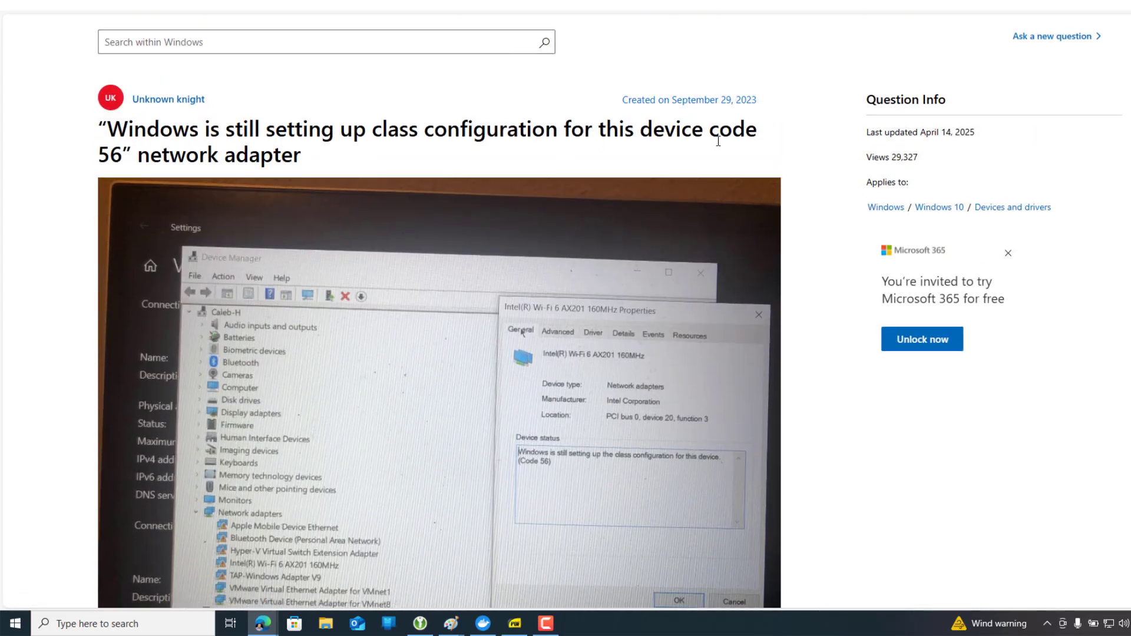
{"action": "left_click_drag", "start_coordinate": [714, 132], "coordinate": [413, 161]}
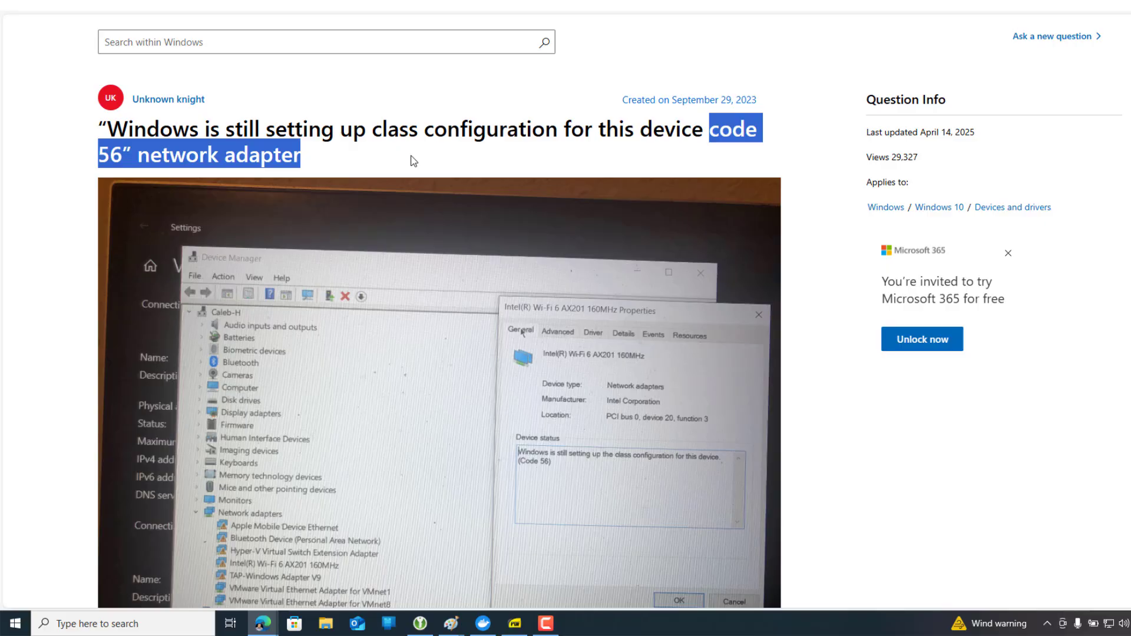
{"action": "left_click", "coordinate": [385, 166]}
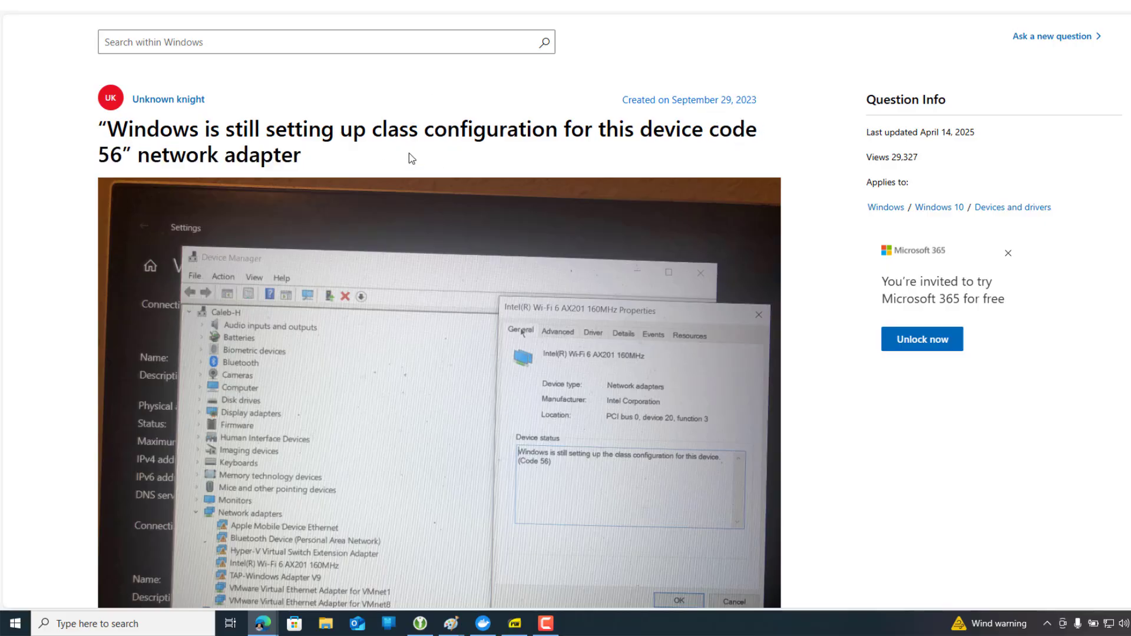
Step: Open the Device Manager error screenshot at full size and scroll through it
{"action": "scroll", "coordinate": [479, 188], "scroll_direction": "down", "scroll_amount": 3}
{"action": "left_click", "coordinate": [477, 175]}
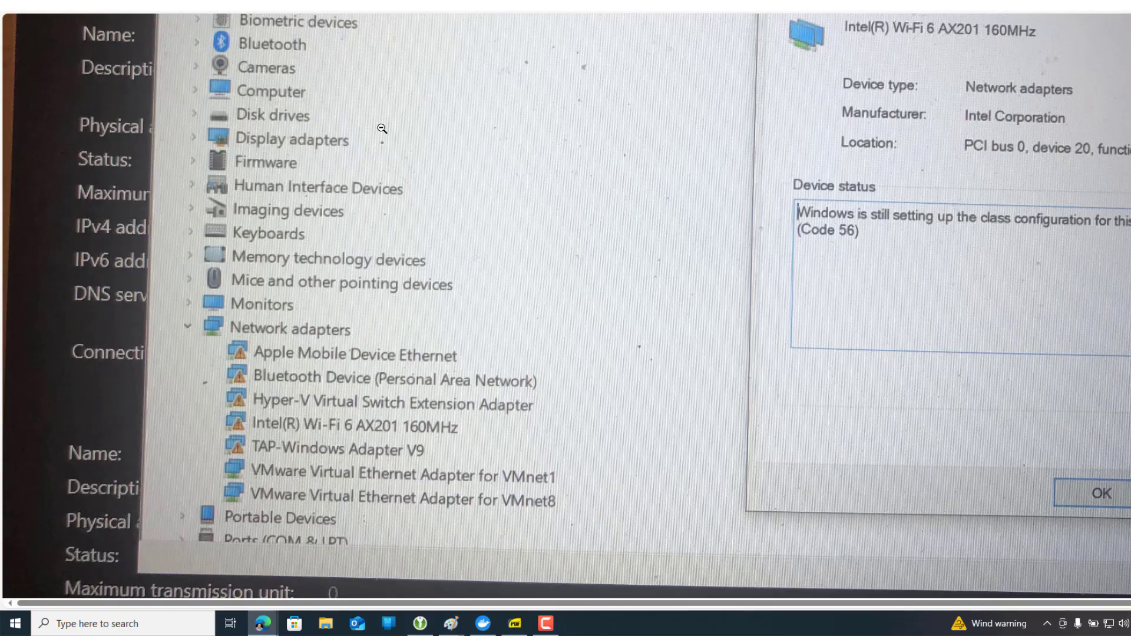
{"action": "scroll", "coordinate": [359, 248], "scroll_direction": "up", "scroll_amount": 2}
{"action": "scroll", "coordinate": [359, 248], "scroll_direction": "up", "scroll_amount": 3}
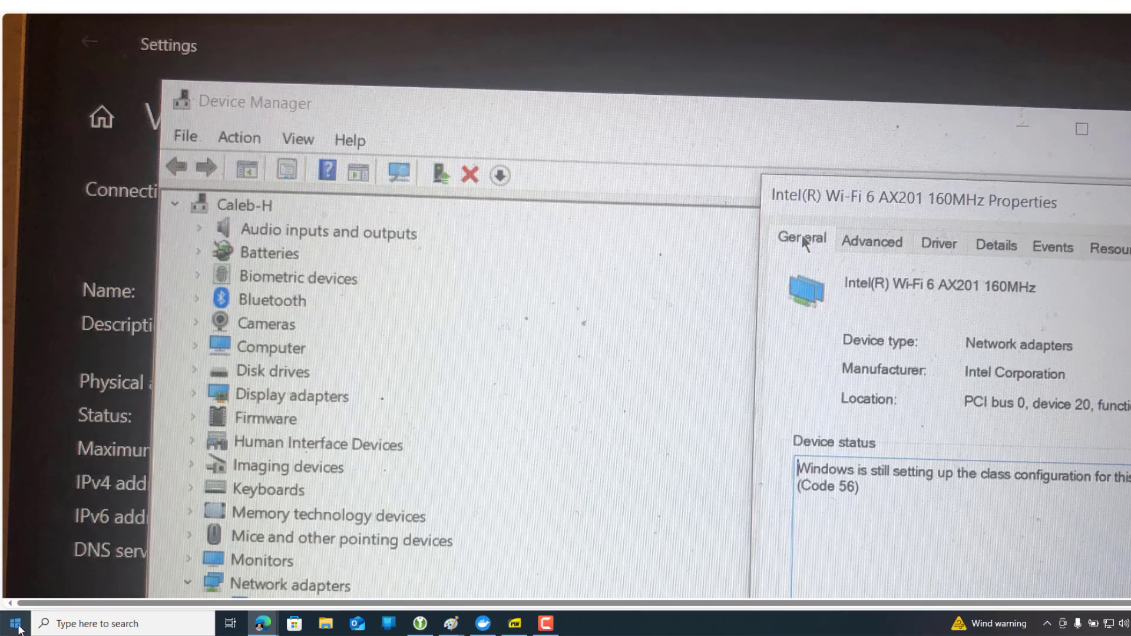
{"action": "right_click", "coordinate": [14, 625]}
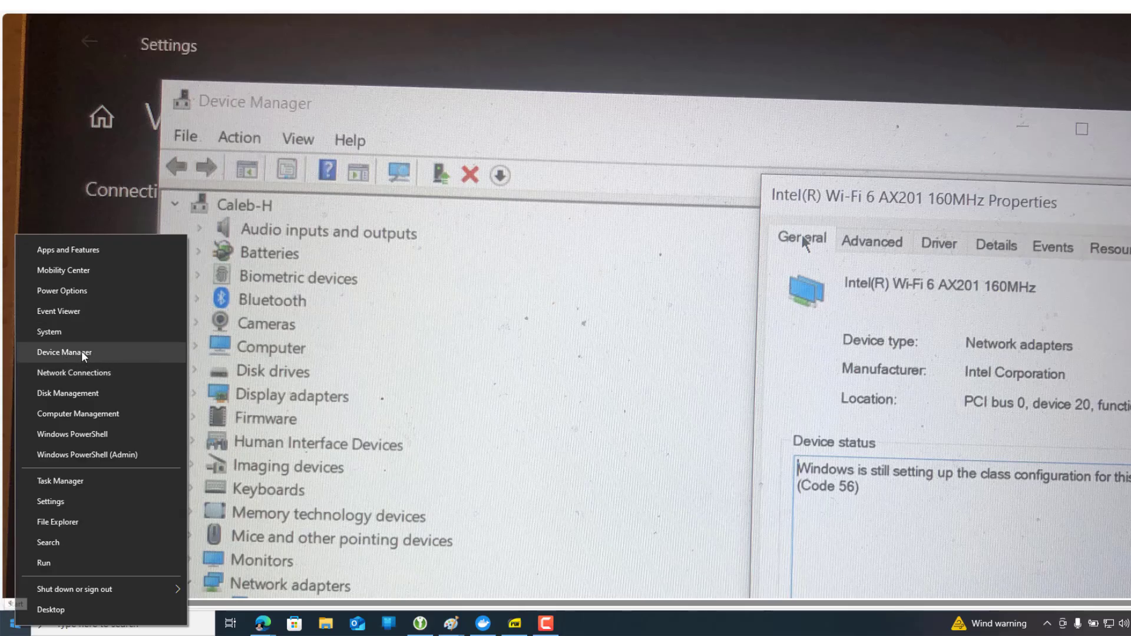
{"action": "left_click", "coordinate": [65, 353]}
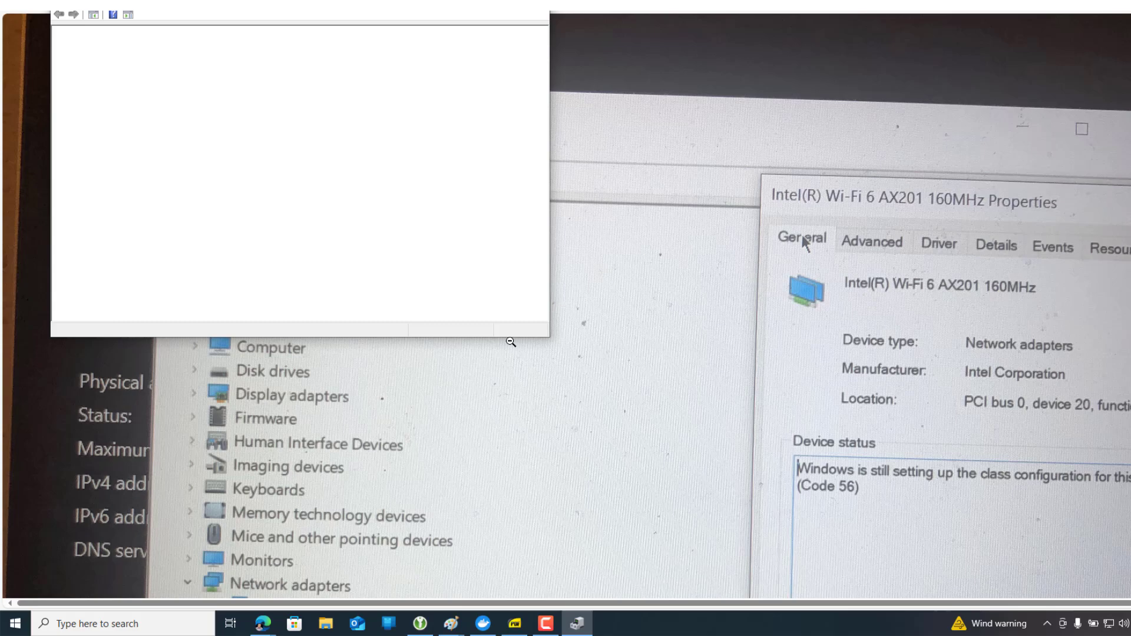
{"action": "scroll", "coordinate": [124, 206], "scroll_direction": "down", "scroll_amount": 3}
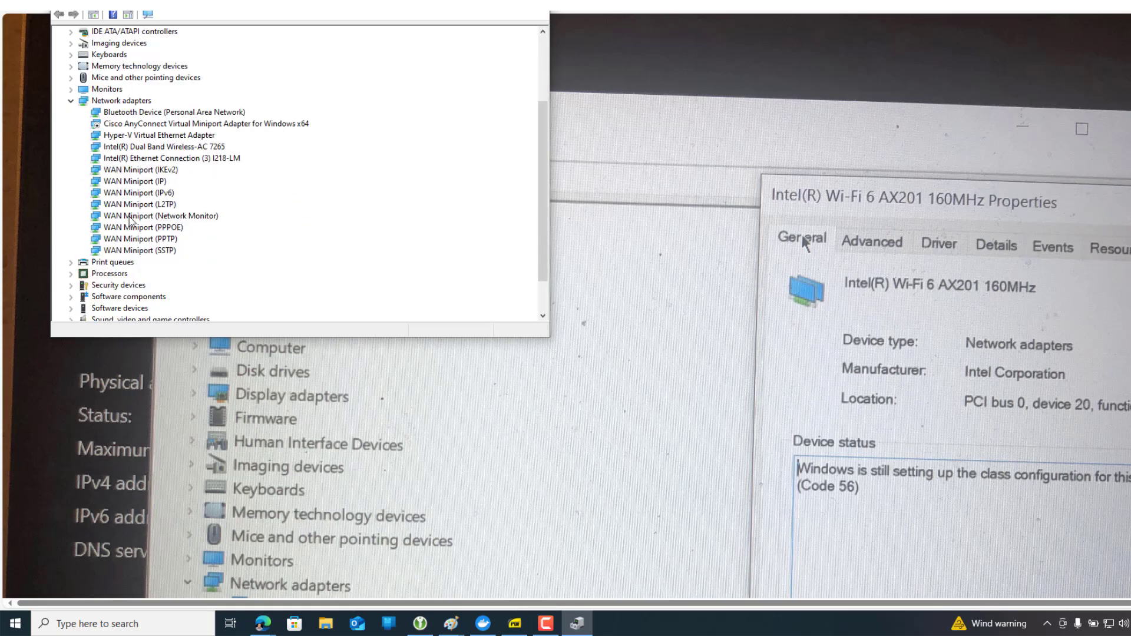
{"action": "scroll", "coordinate": [152, 245], "scroll_direction": "up", "scroll_amount": 1}
{"action": "scroll", "coordinate": [137, 241], "scroll_direction": "up", "scroll_amount": 1}
{"action": "scroll", "coordinate": [138, 259], "scroll_direction": "down", "scroll_amount": 2}
{"action": "key", "text": "alt+F4"}
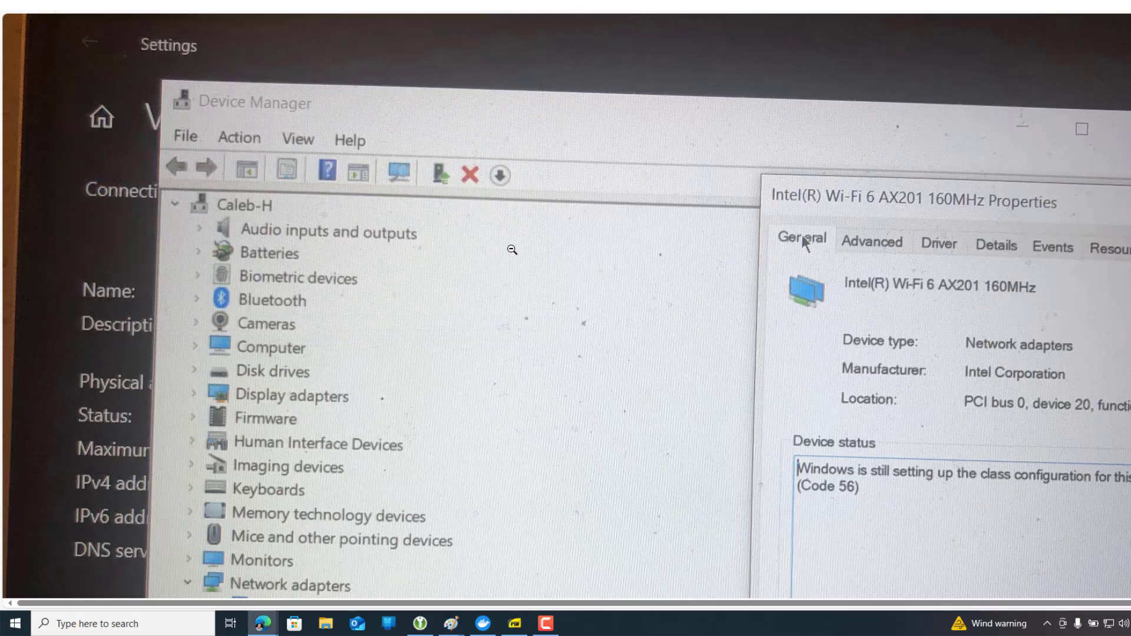
Step: Scroll the full-size Intel Wi-Fi 6 AX201 Code 56 photo, then zoom it out to fit
{"action": "scroll", "coordinate": [314, 291], "scroll_direction": "down", "scroll_amount": 5}
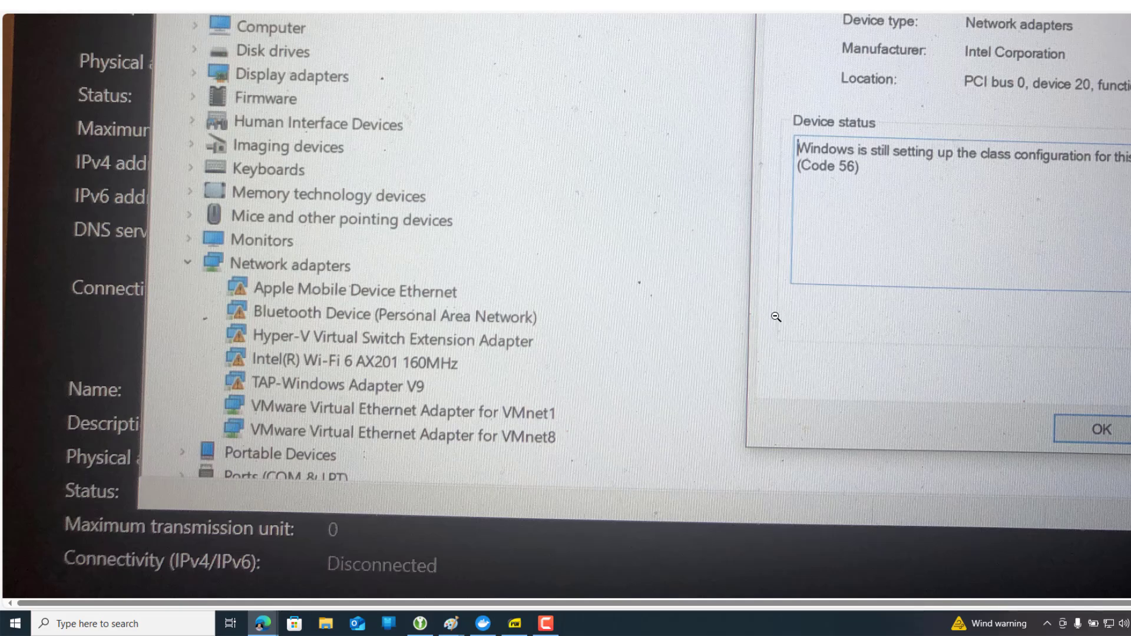
{"action": "scroll", "coordinate": [772, 319], "scroll_direction": "up", "scroll_amount": 4}
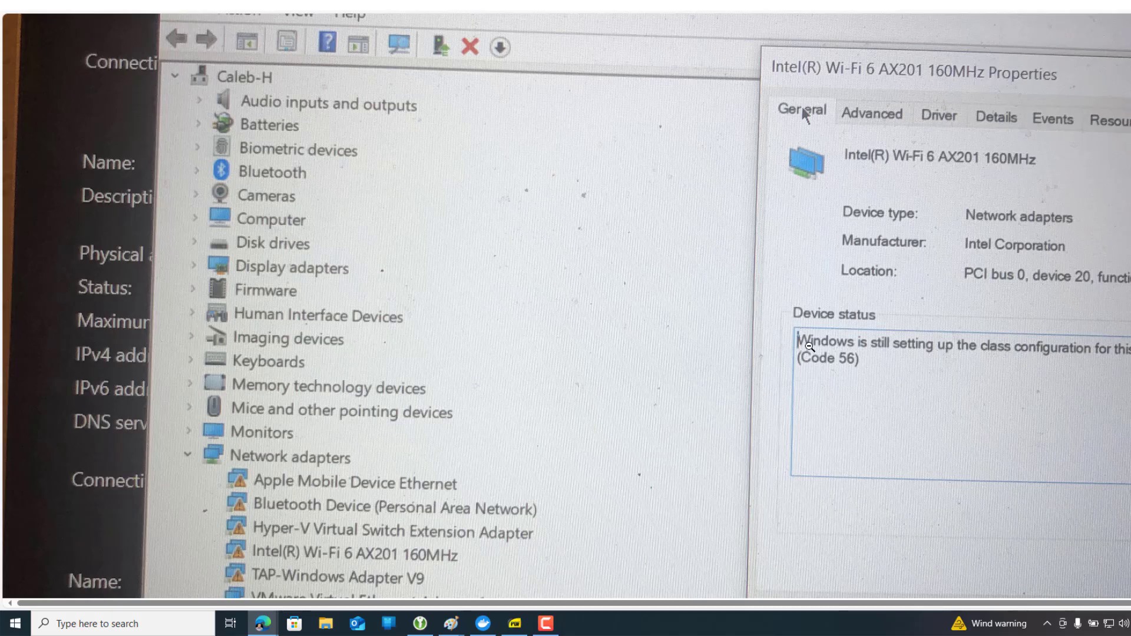
{"action": "left_click", "coordinate": [632, 379]}
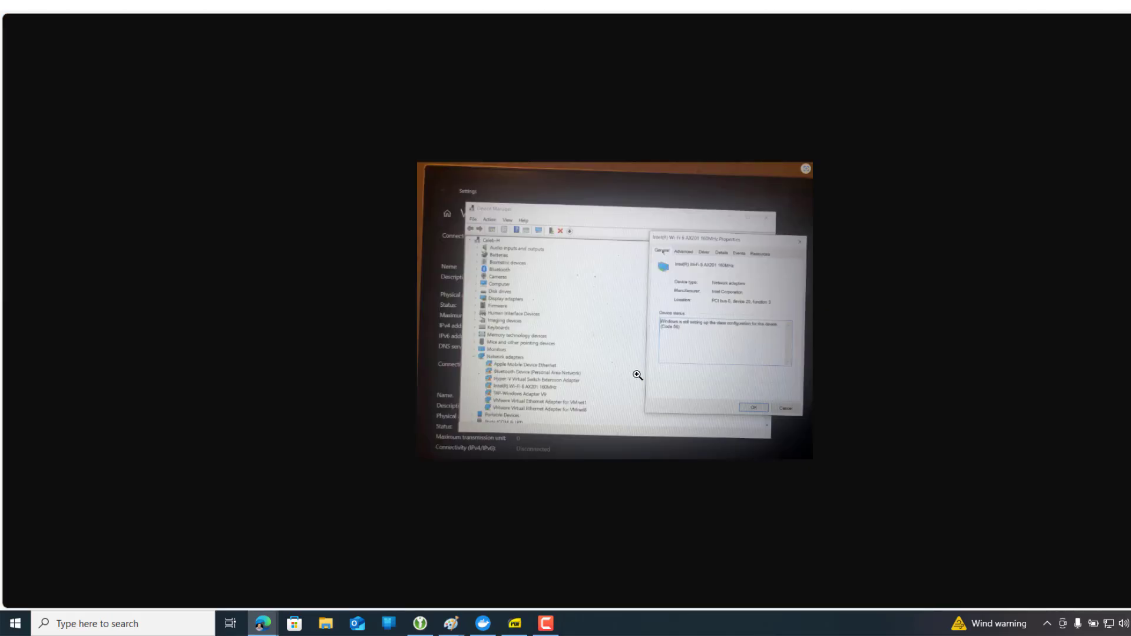
Step: Close the photo viewer and select the question paragraph listing the attempted fixes
{"action": "key", "text": "Escape"}
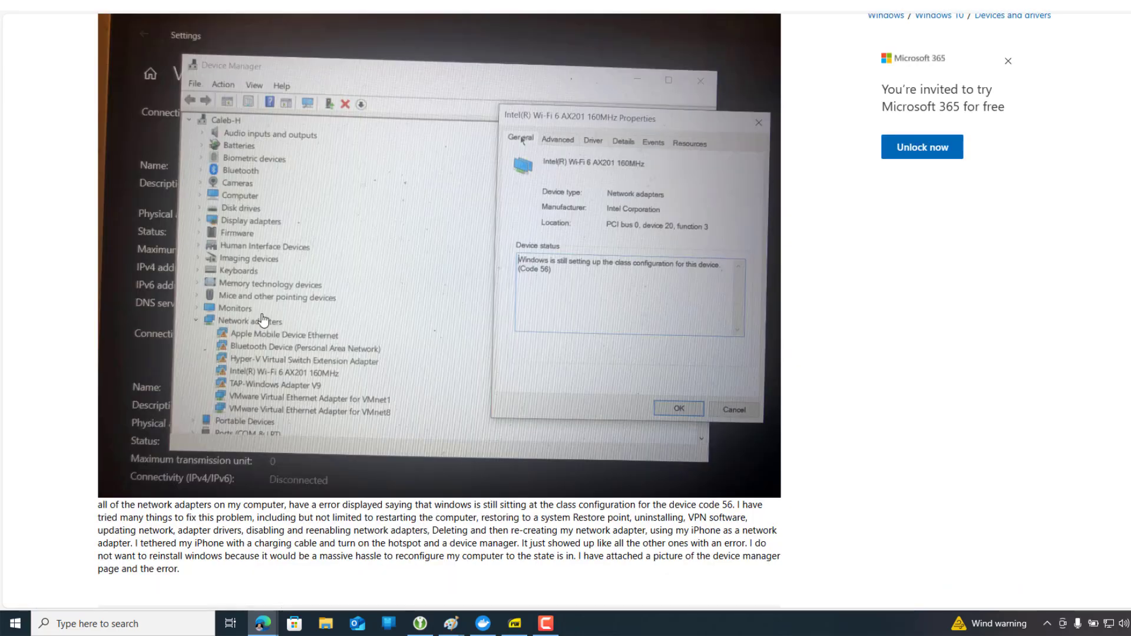
{"action": "scroll", "coordinate": [177, 460], "scroll_direction": "down", "scroll_amount": 2}
{"action": "left_click_drag", "start_coordinate": [195, 453], "coordinate": [97, 378]}
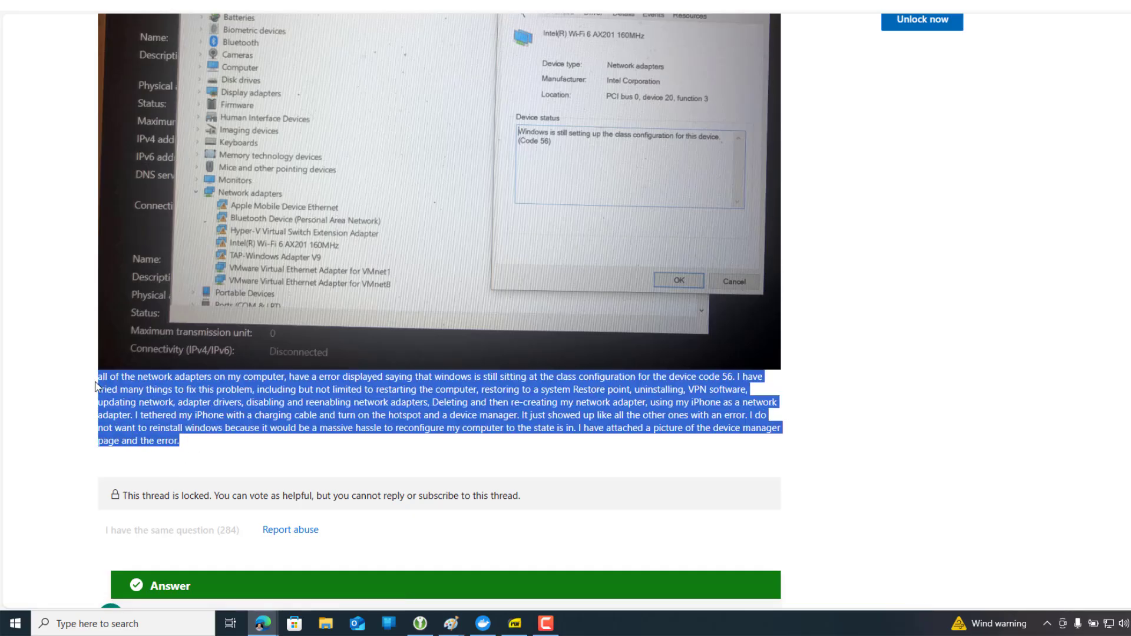
{"action": "left_click", "coordinate": [320, 410]}
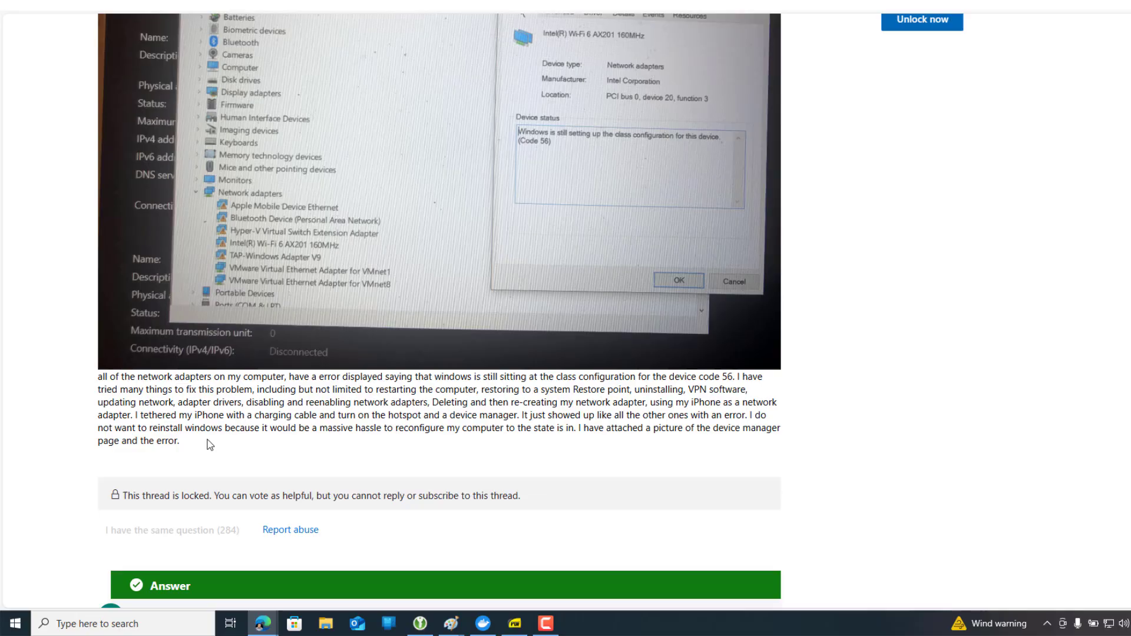
Step: Scroll to the accepted answer and highlight its explanation
{"action": "scroll", "coordinate": [283, 406], "scroll_direction": "down", "scroll_amount": 6}
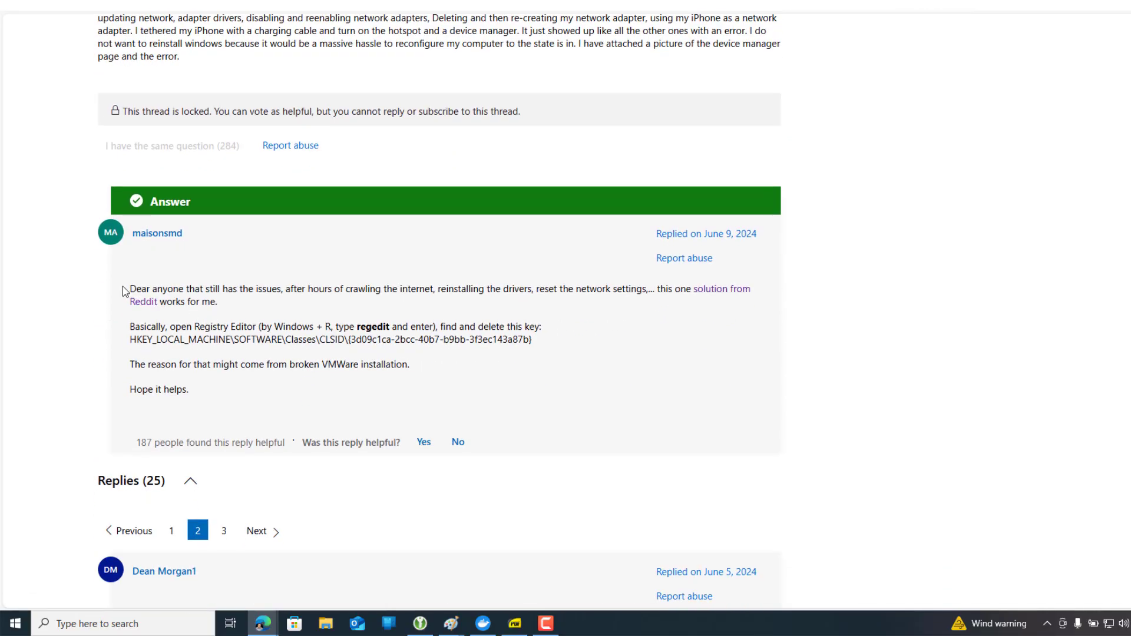
{"action": "left_click_drag", "start_coordinate": [126, 289], "coordinate": [424, 372]}
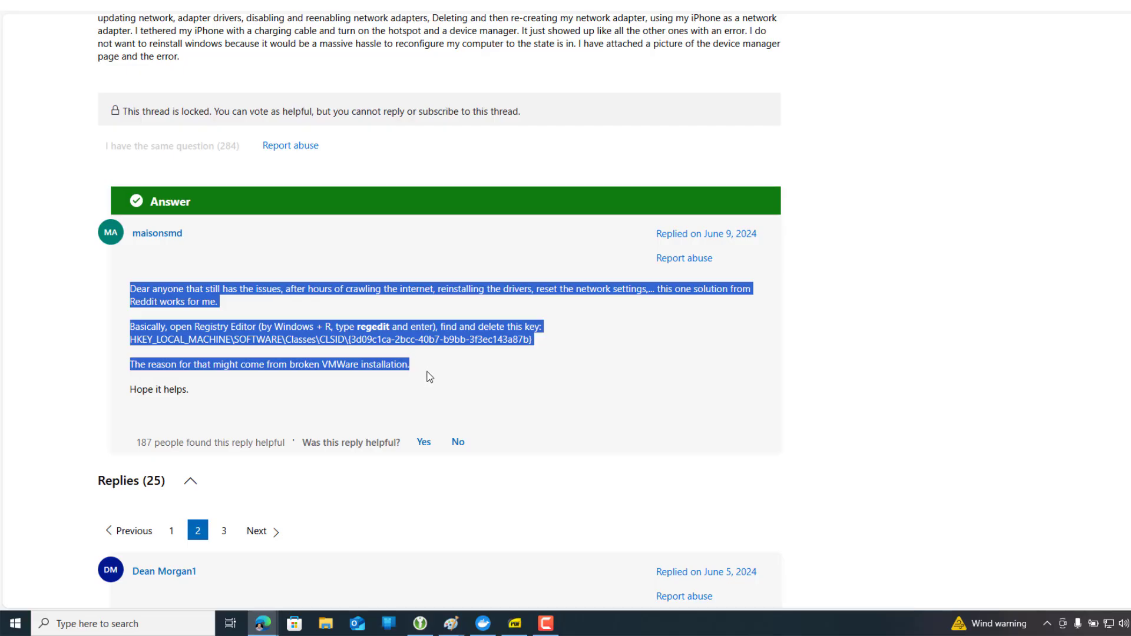
{"action": "left_click", "coordinate": [535, 342]}
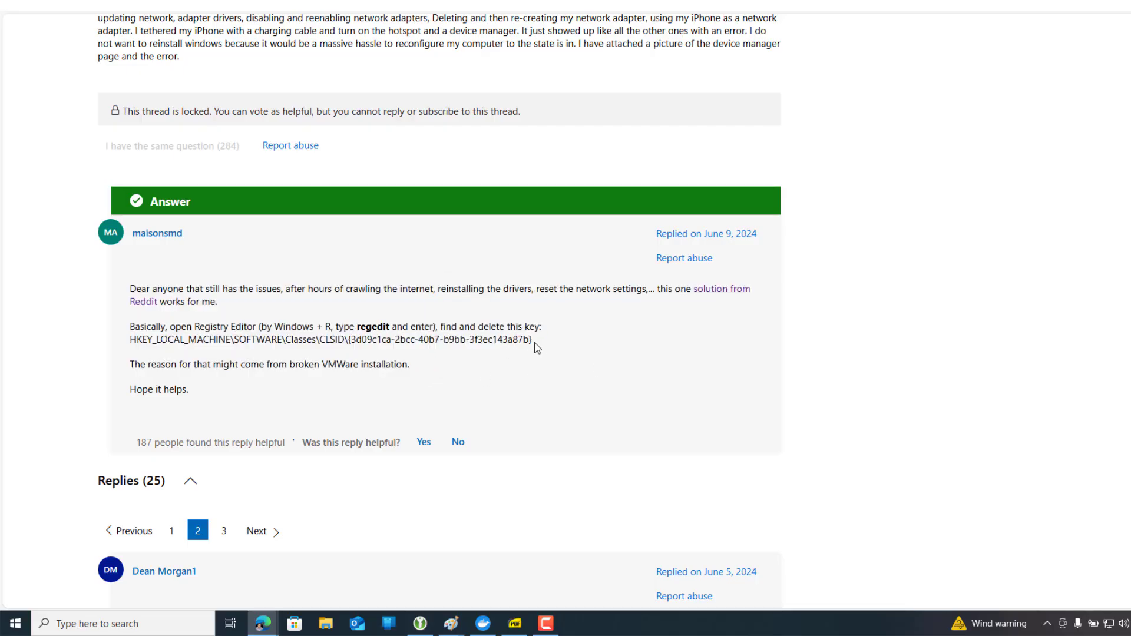
Step: Select the CLSID\{3d09c1ca-...} registry key line, then switch to the Google search tab
{"action": "left_click", "coordinate": [136, 346], "text": "shift"}
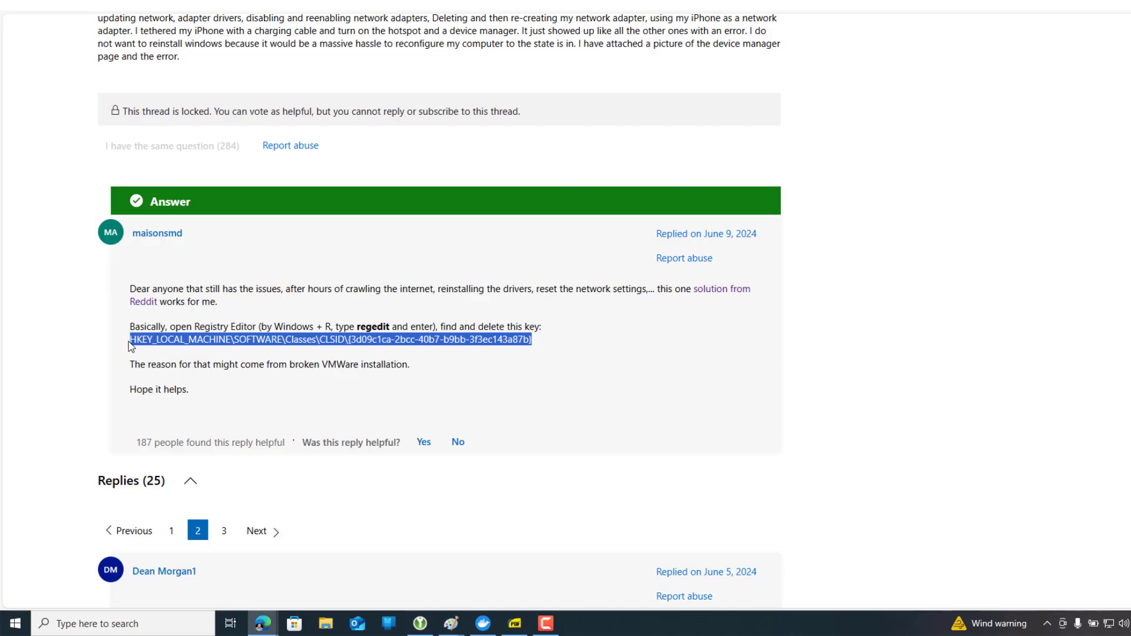
{"action": "left_click_drag", "start_coordinate": [131, 343], "coordinate": [534, 340]}
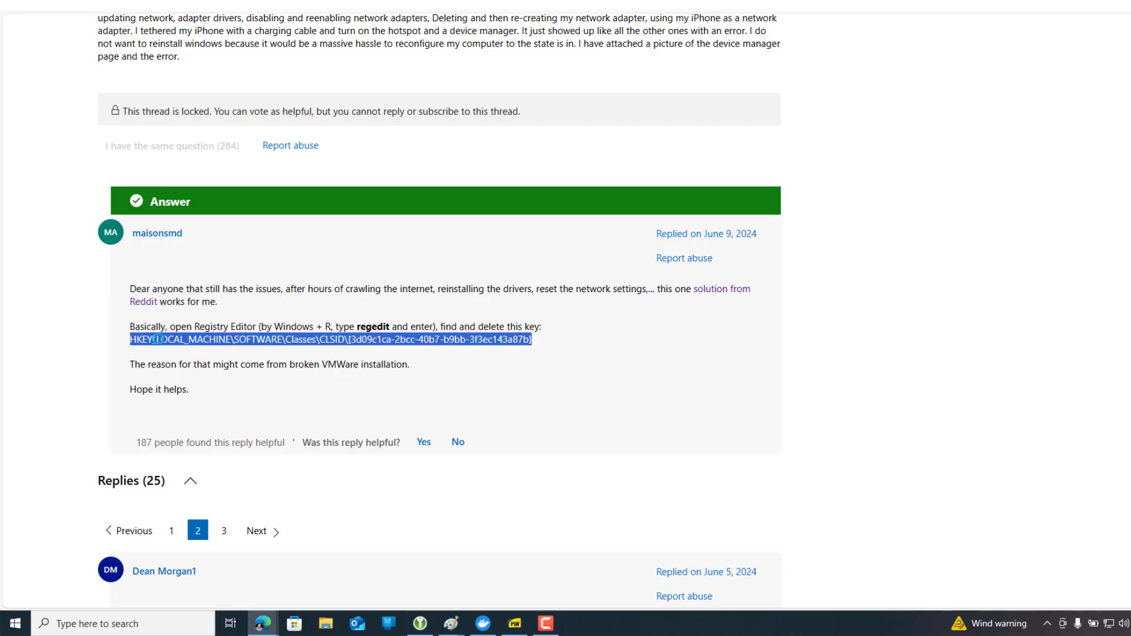
{"action": "triple_click", "coordinate": [404, 343]}
{"action": "left_click", "coordinate": [371, 339]}
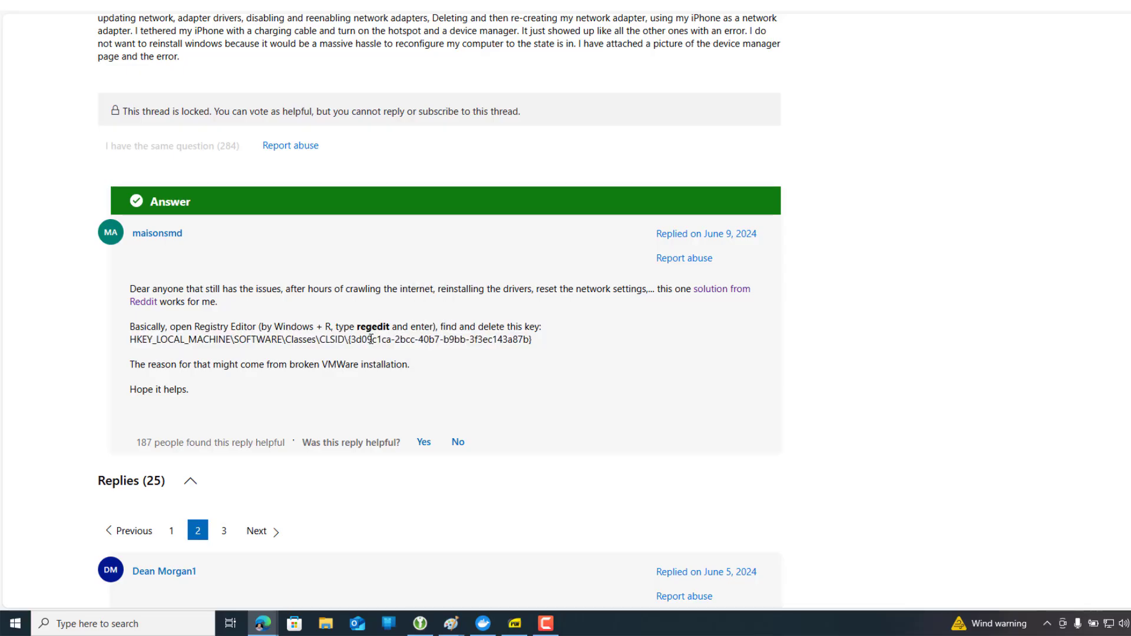
{"action": "triple_click", "coordinate": [370, 339]}
{"action": "triple_click", "coordinate": [370, 339]}
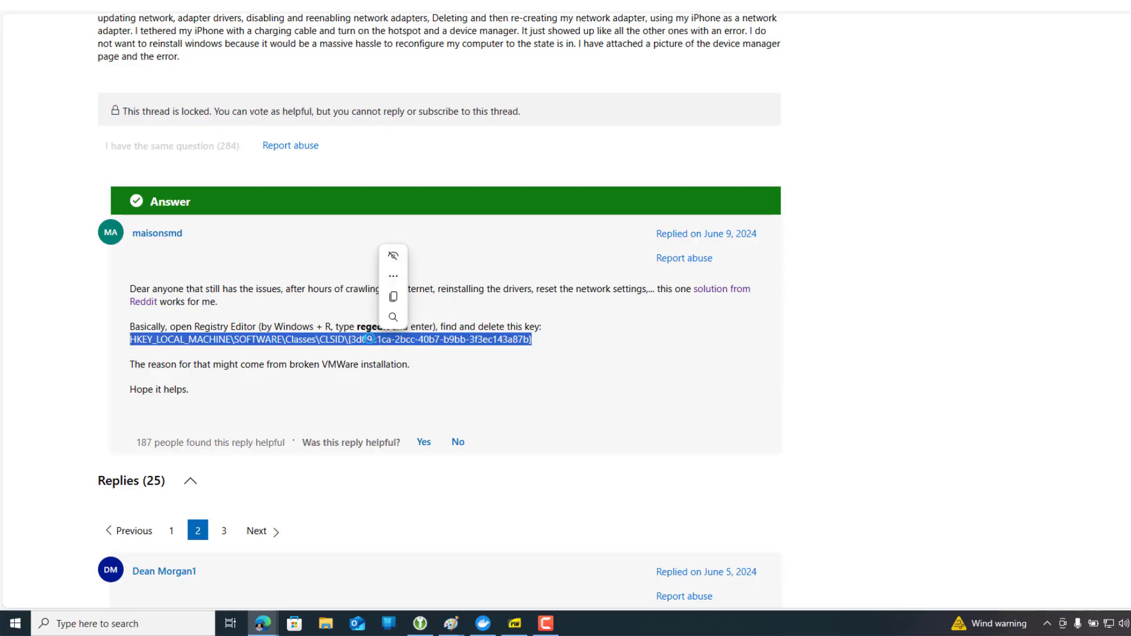
{"action": "left_click", "coordinate": [368, 340]}
{"action": "double_click", "coordinate": [365, 341]}
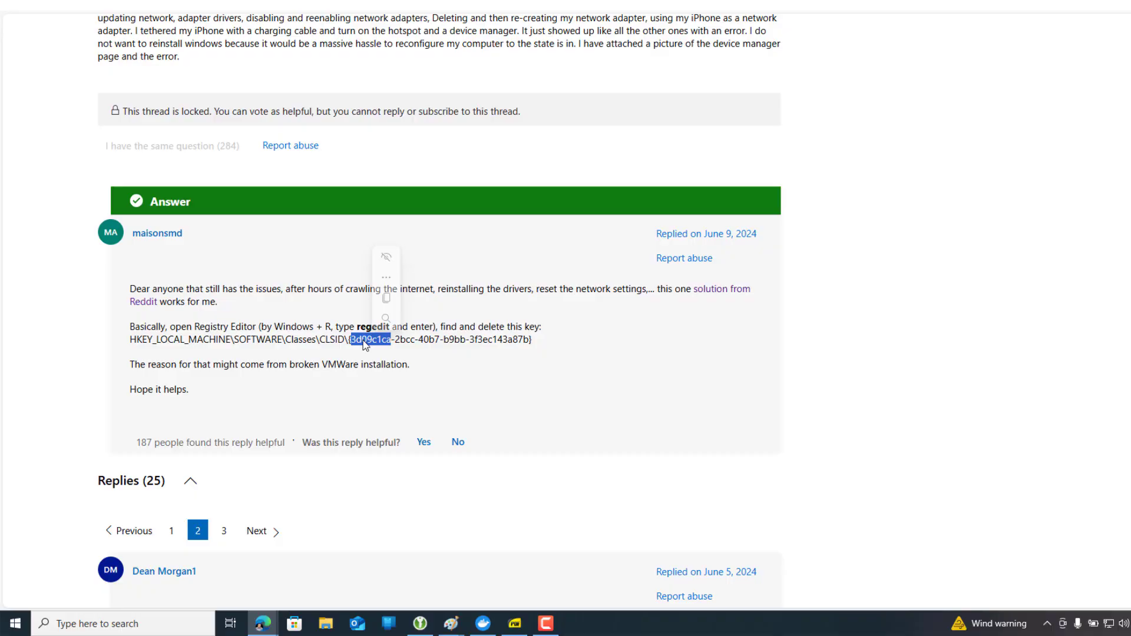
{"action": "triple_click", "coordinate": [364, 341]}
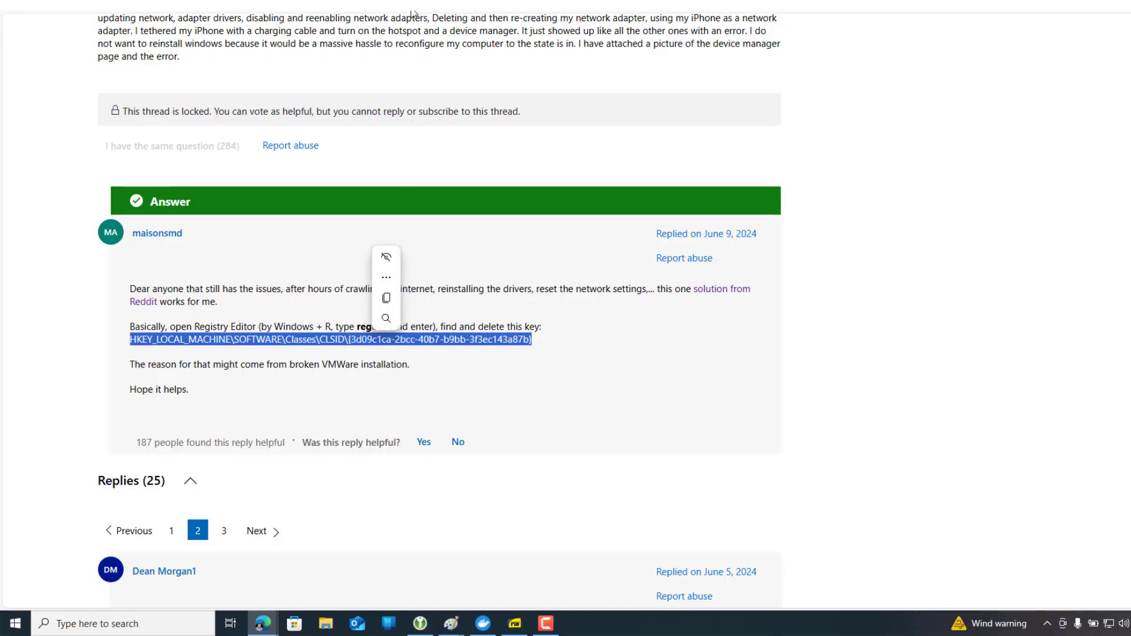
{"action": "key", "text": "ctrl+Tab"}
{"action": "key", "text": "ctrl+Tab"}
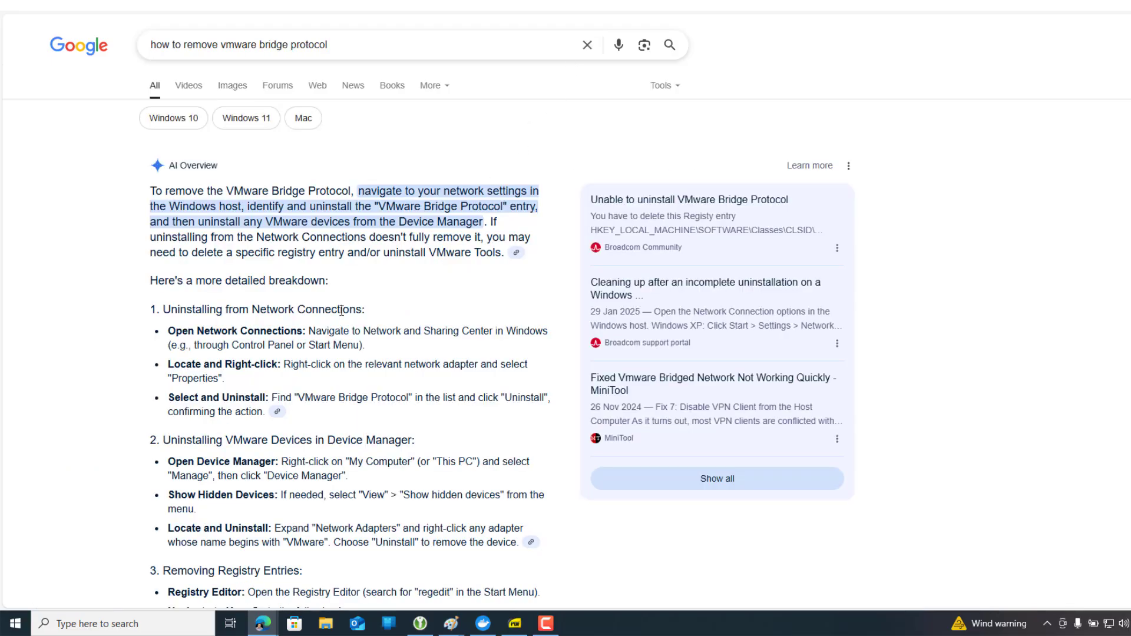
Step: Switch to the Reddit r/vmware thread on error code 56 with VMware Player and Workstation
{"action": "key", "text": "ctrl+Tab"}
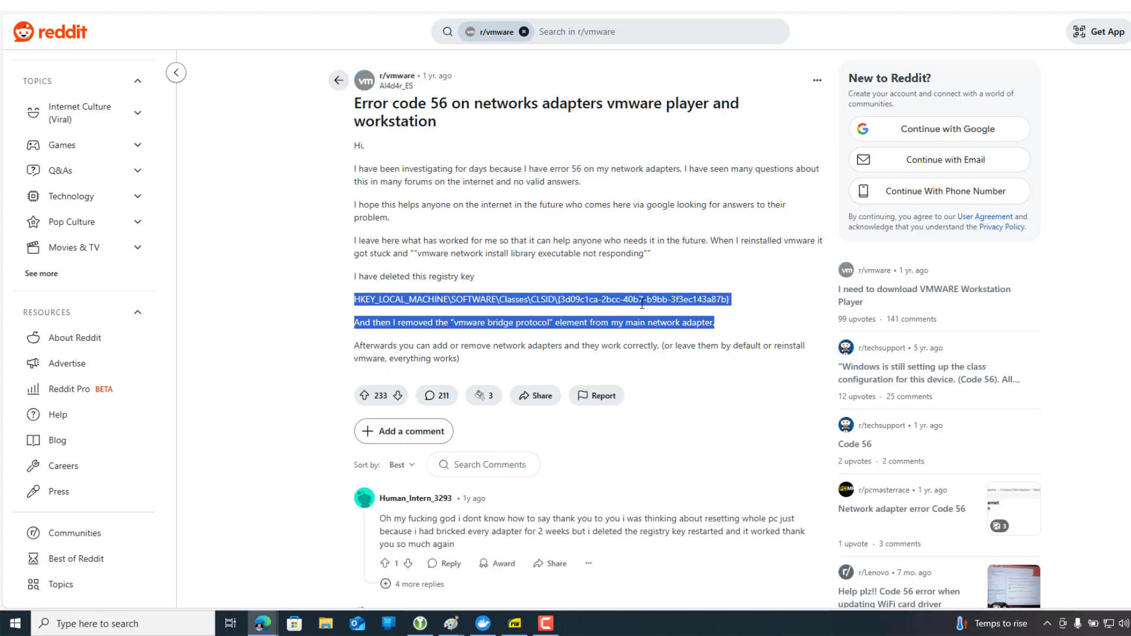
Step: Select the HKEY_LOCAL_MACHINE\SOFTWARE\Classes\CLSID\{3d09c1ca-...} line in the Reddit post
{"action": "left_click", "coordinate": [623, 310]}
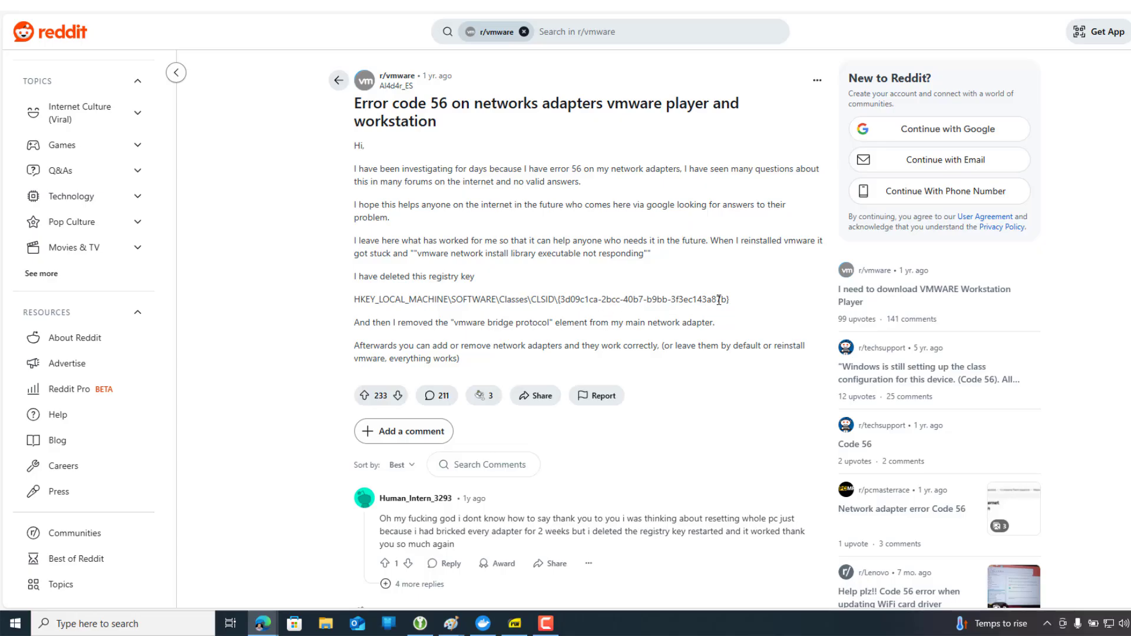
{"action": "left_click_drag", "start_coordinate": [731, 299], "coordinate": [353, 302]}
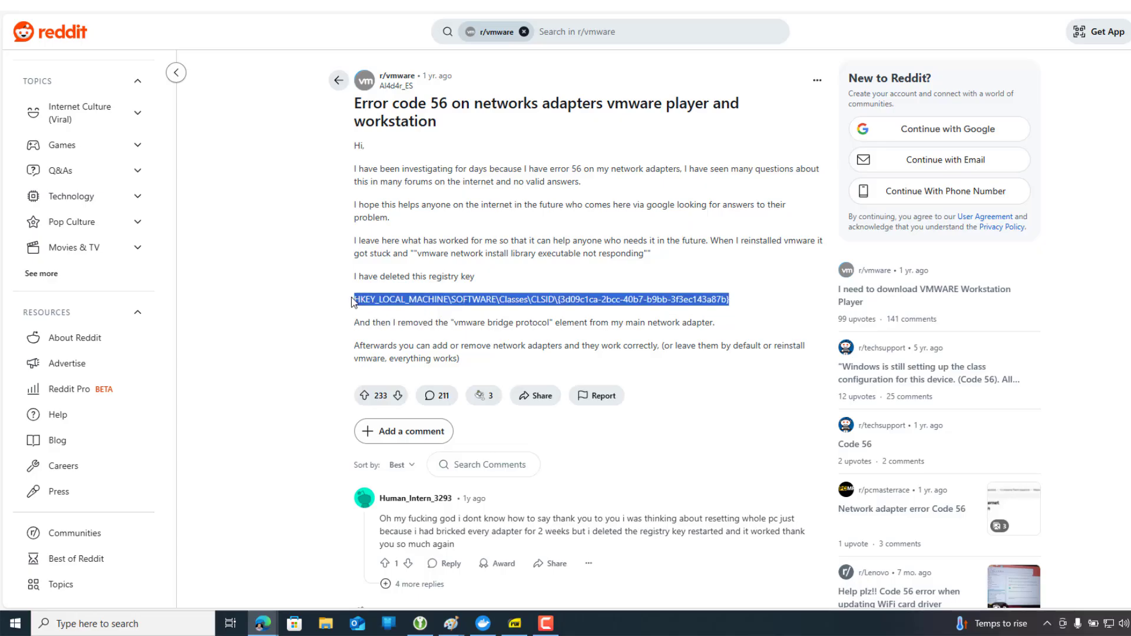
{"action": "left_click", "coordinate": [470, 300]}
{"action": "triple_click", "coordinate": [469, 300]}
{"action": "key", "text": "ctrl+c"}
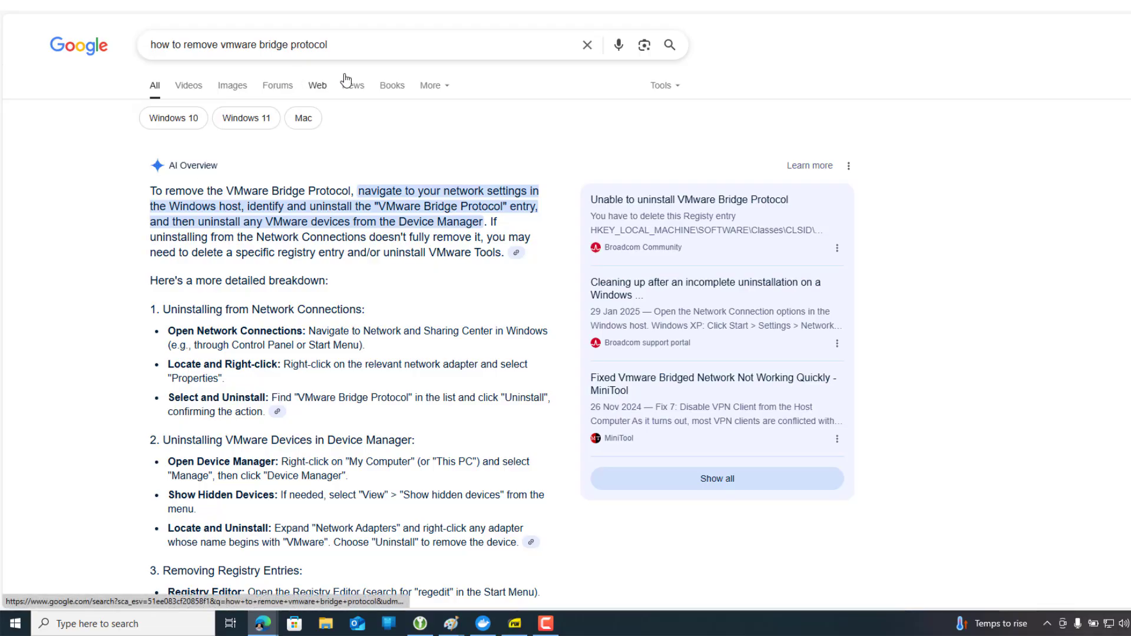
Step: Highlight 'VMware Bridge Protocol' in the AI Overview's uninstall step, then return to the forum answer
{"action": "scroll", "coordinate": [161, 278], "scroll_direction": "down", "scroll_amount": 4}
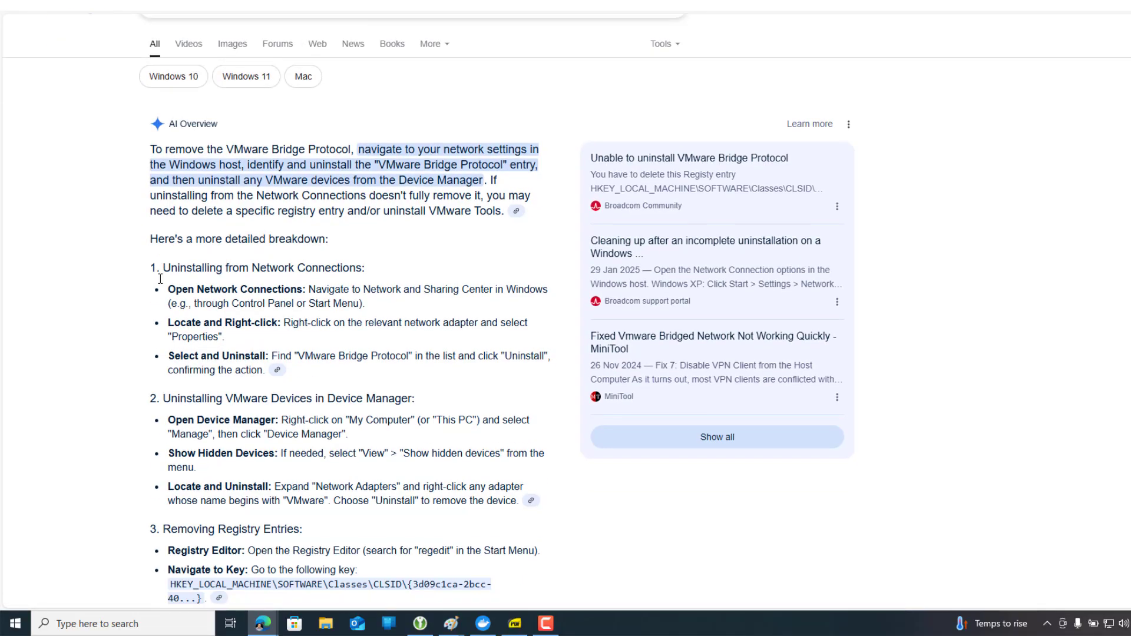
{"action": "scroll", "coordinate": [230, 374], "scroll_direction": "up", "scroll_amount": 3}
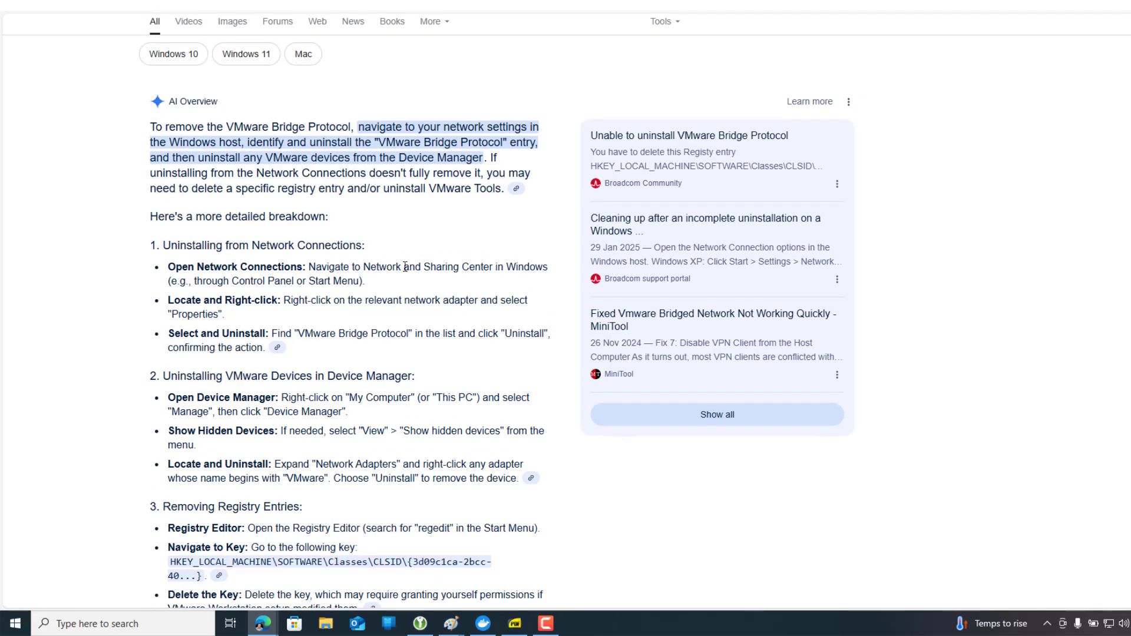
{"action": "left_click_drag", "start_coordinate": [300, 335], "coordinate": [413, 334]}
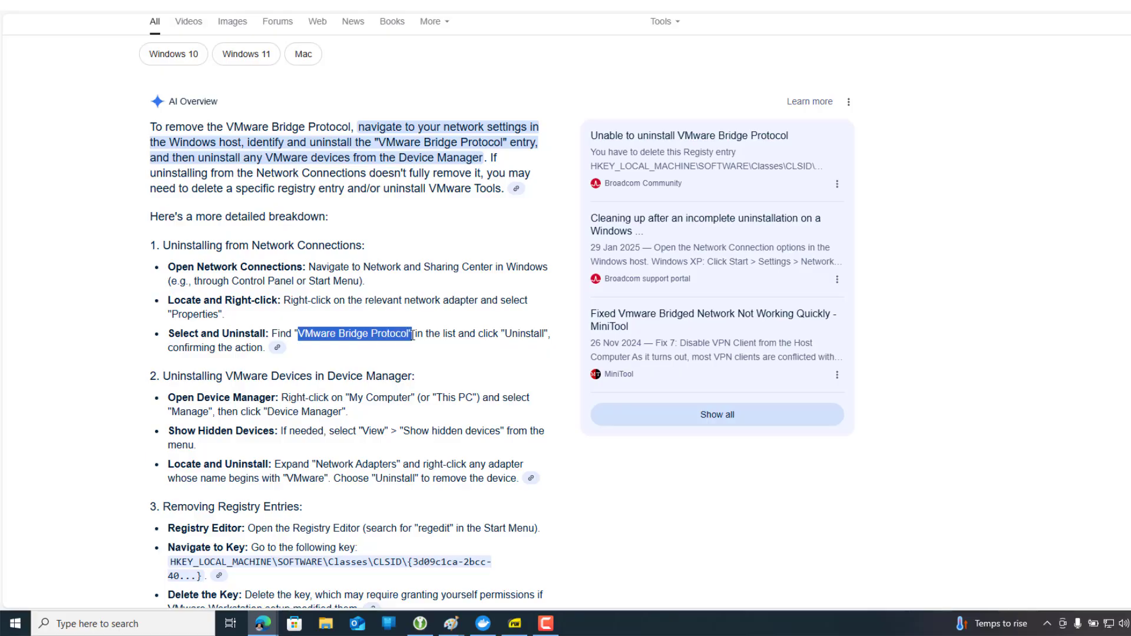
{"action": "triple_click", "coordinate": [394, 334]}
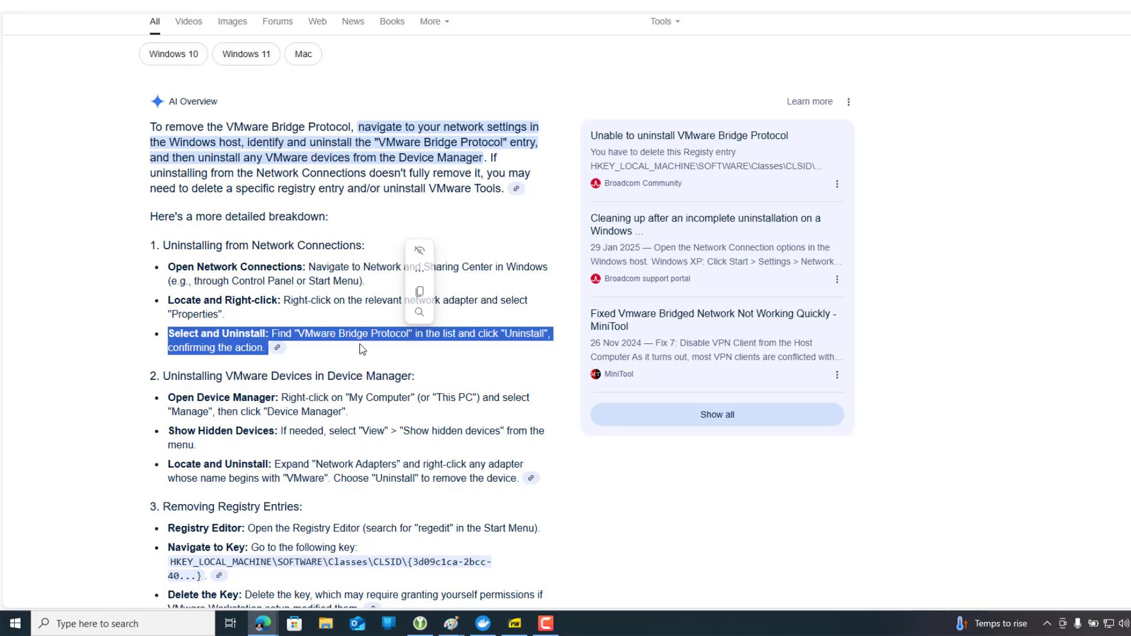
{"action": "left_click", "coordinate": [333, 338]}
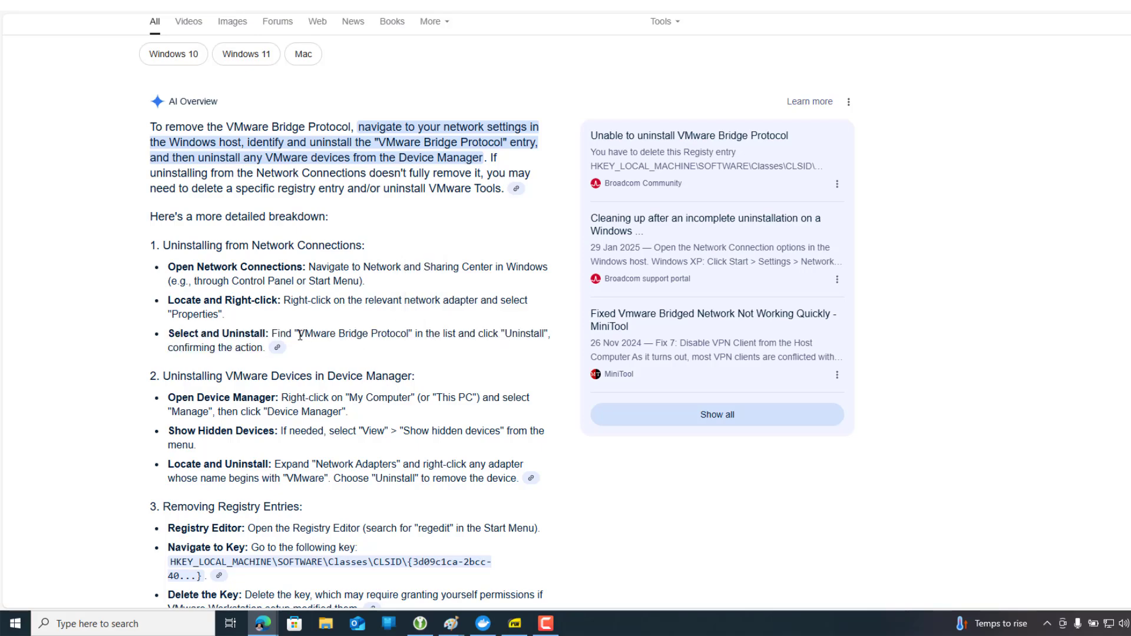
{"action": "left_click_drag", "start_coordinate": [294, 334], "coordinate": [425, 334]}
{"action": "scroll", "coordinate": [406, 389], "scroll_direction": "down", "scroll_amount": 3}
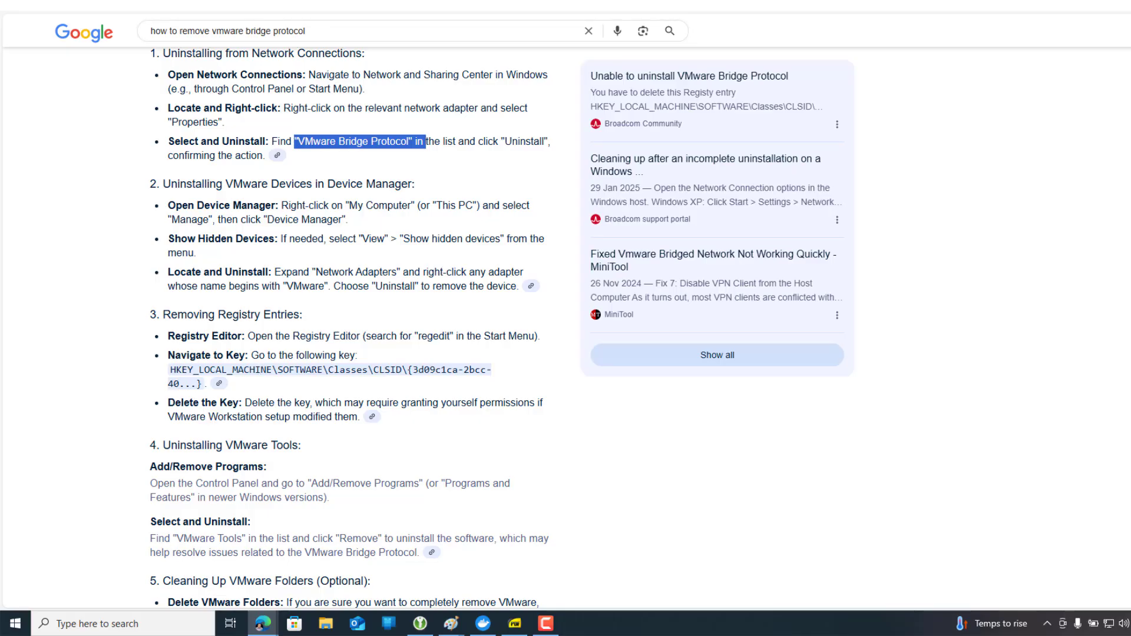
{"action": "key", "text": "ctrl+Tab"}
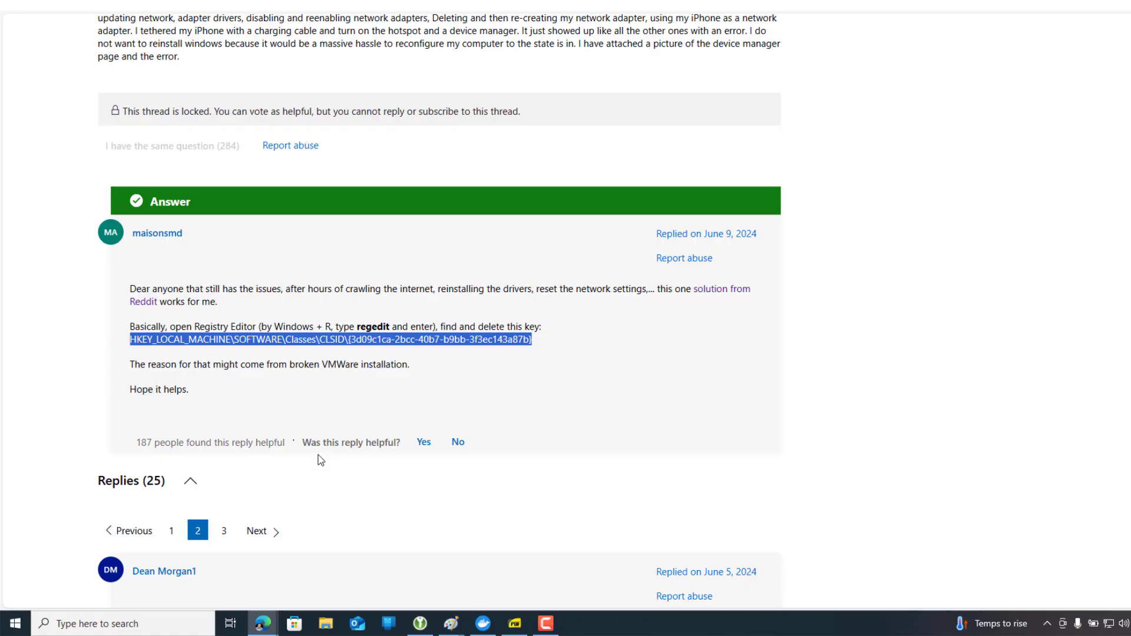
{"action": "key", "text": "super"}
{"action": "type", "text": "regi"}
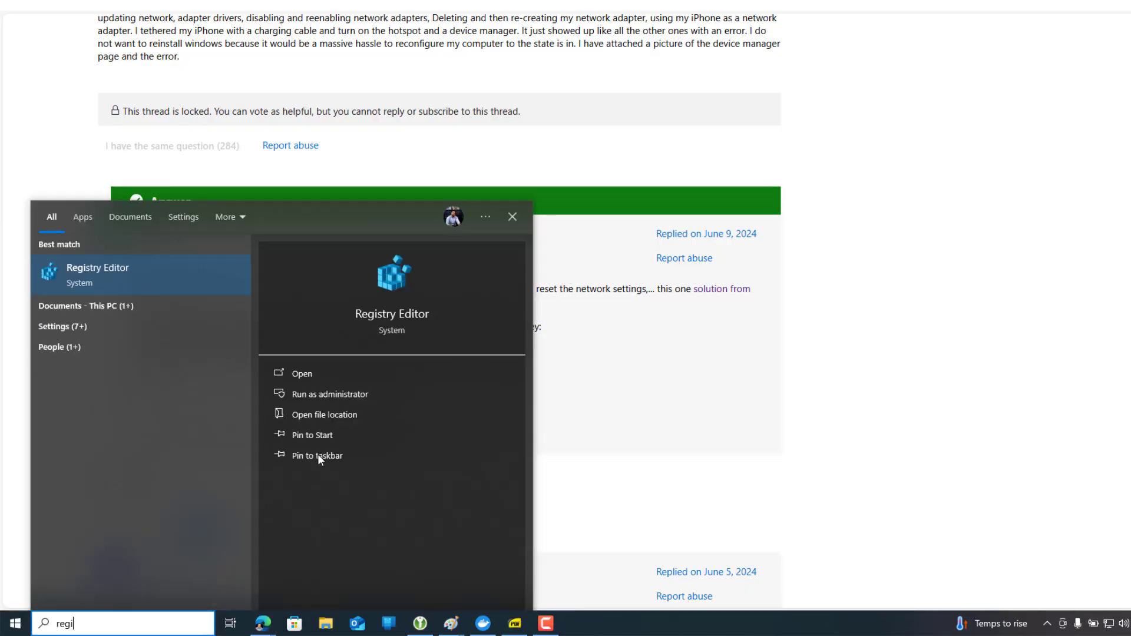
{"action": "key", "text": "Escape"}
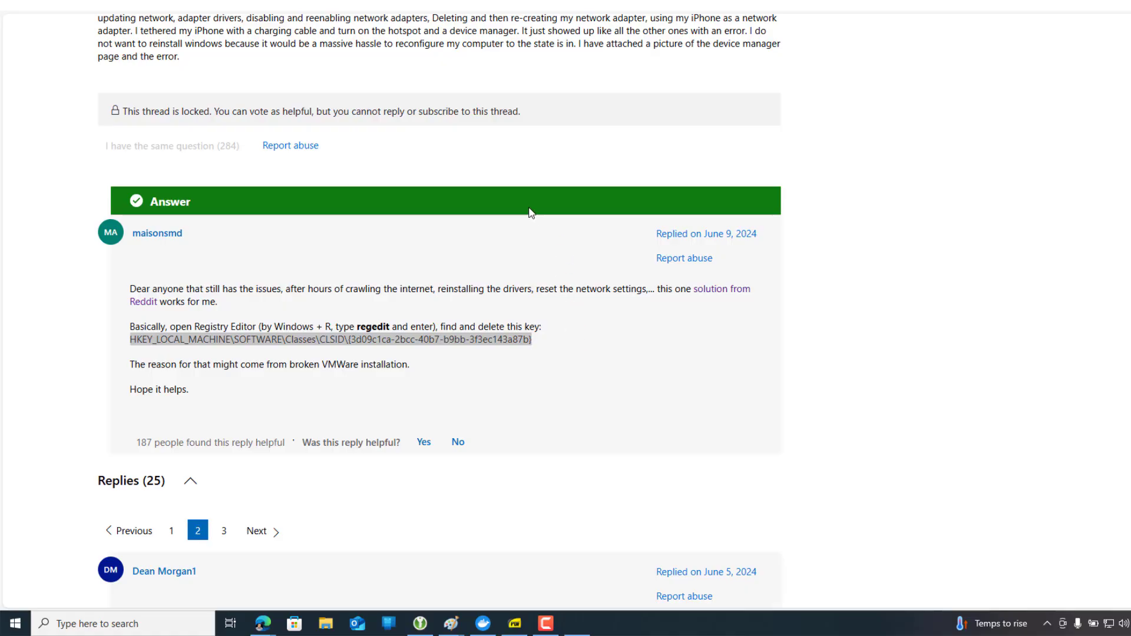
{"action": "left_click", "coordinate": [364, 67]}
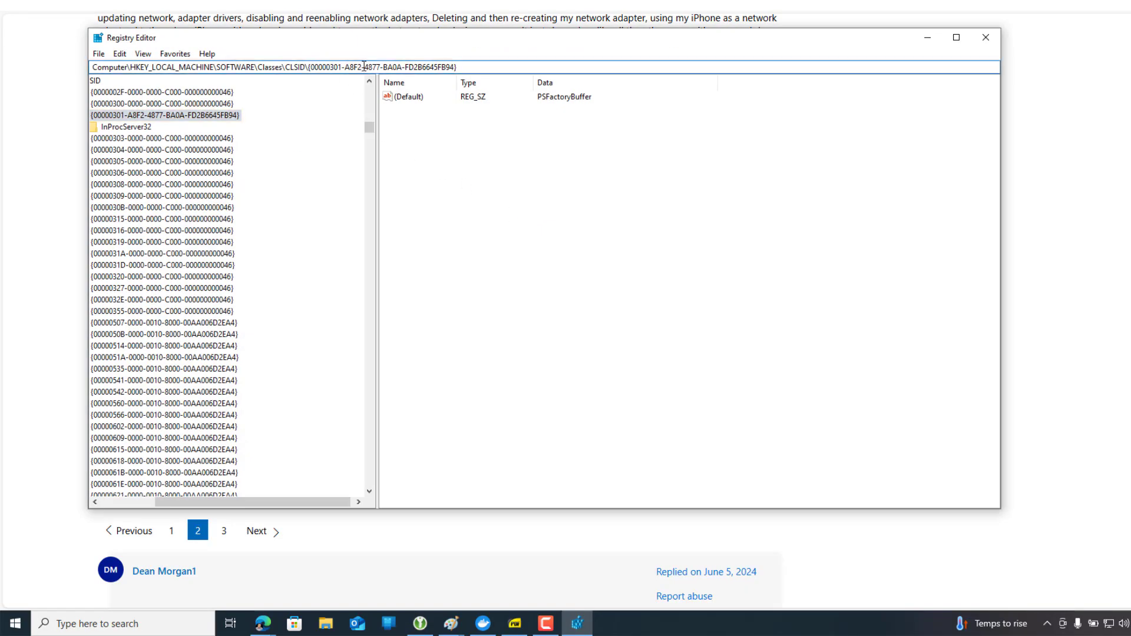
{"action": "key", "text": "ctrl+v"}
{"action": "key", "text": "ctrl+a"}
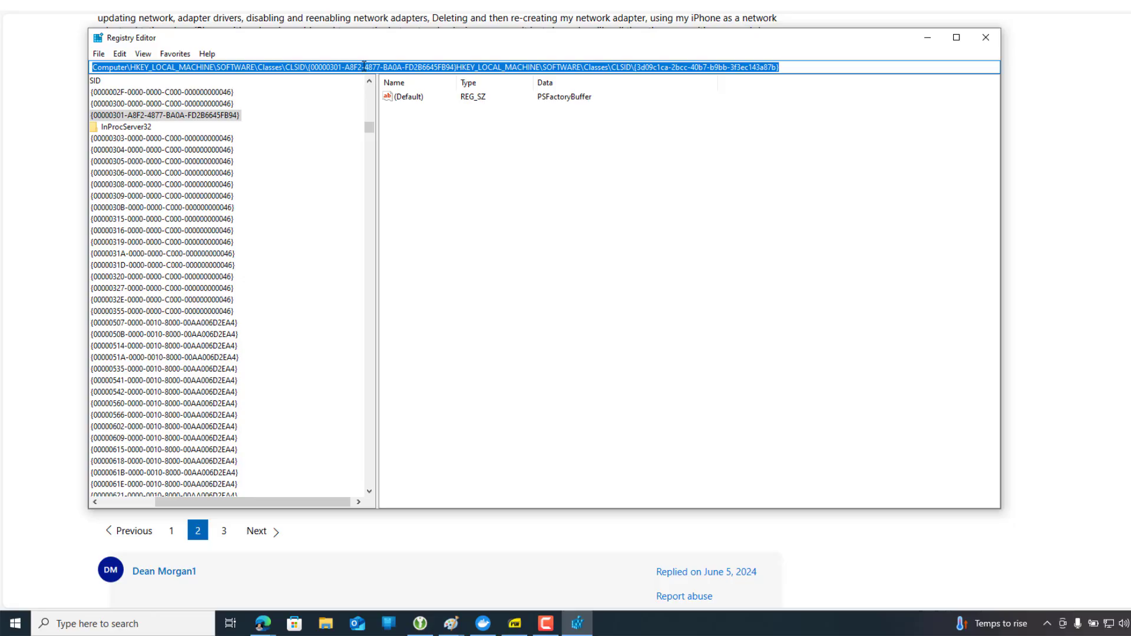
{"action": "key", "text": "ctrl+v"}
{"action": "key", "text": "Return"}
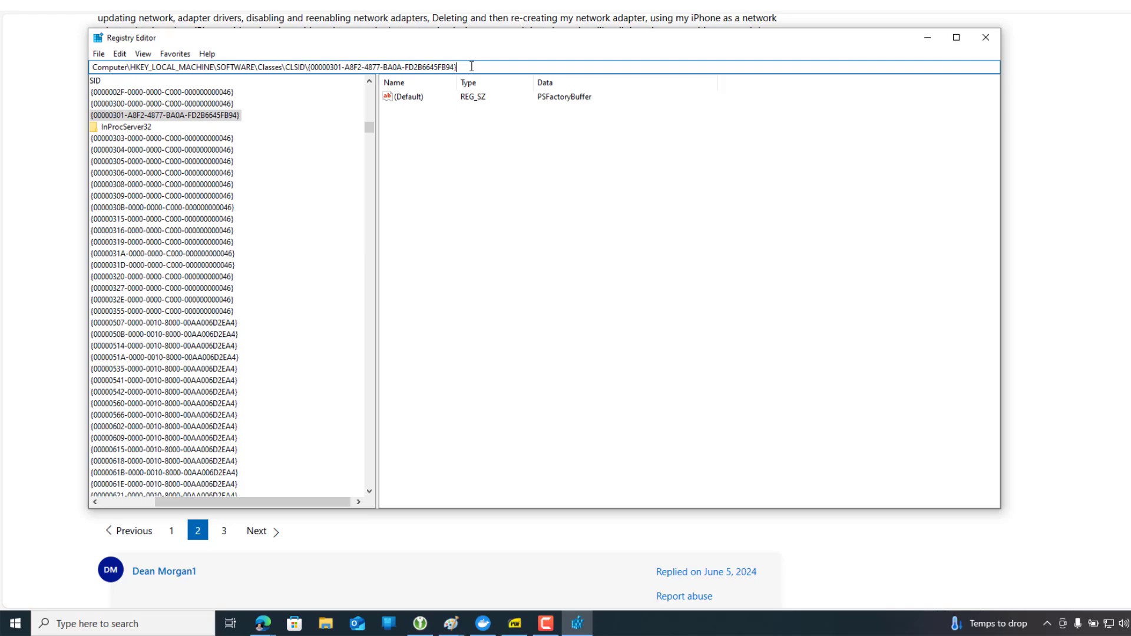
{"action": "left_click_drag", "start_coordinate": [441, 66], "coordinate": [55, 80]}
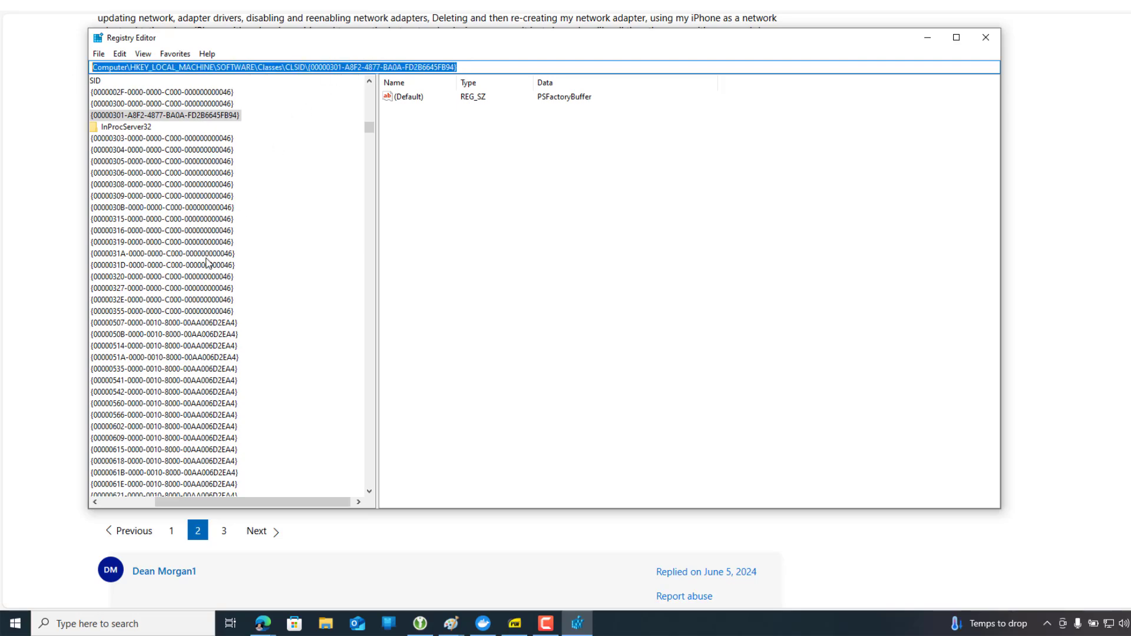
{"action": "left_click", "coordinate": [188, 277]}
{"action": "right_click", "coordinate": [187, 279]}
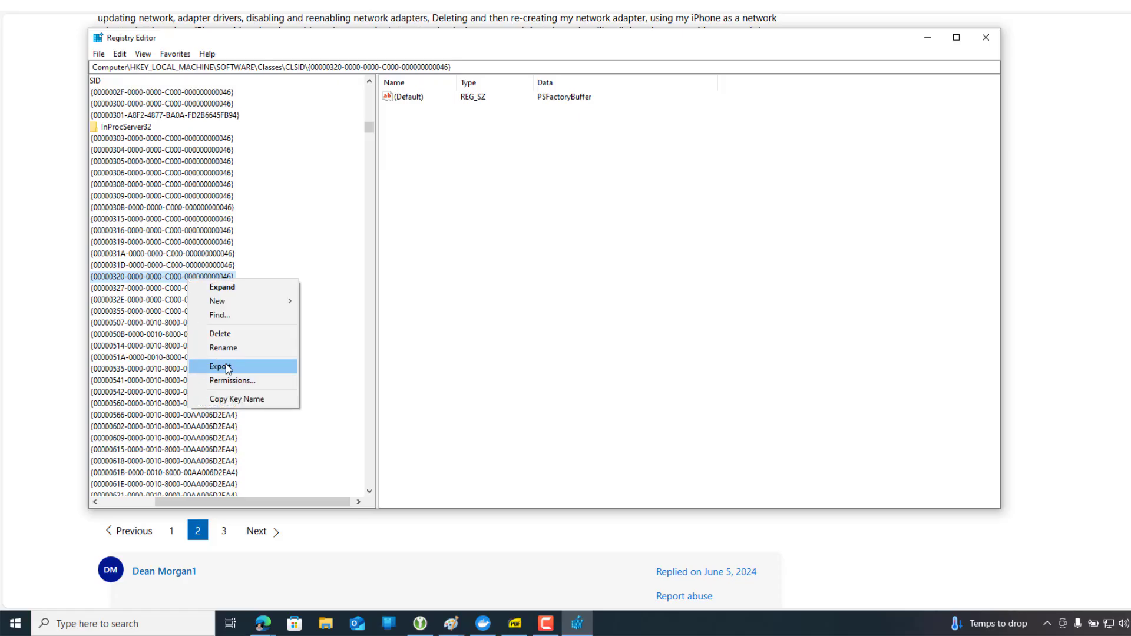
{"action": "left_click", "coordinate": [987, 37]}
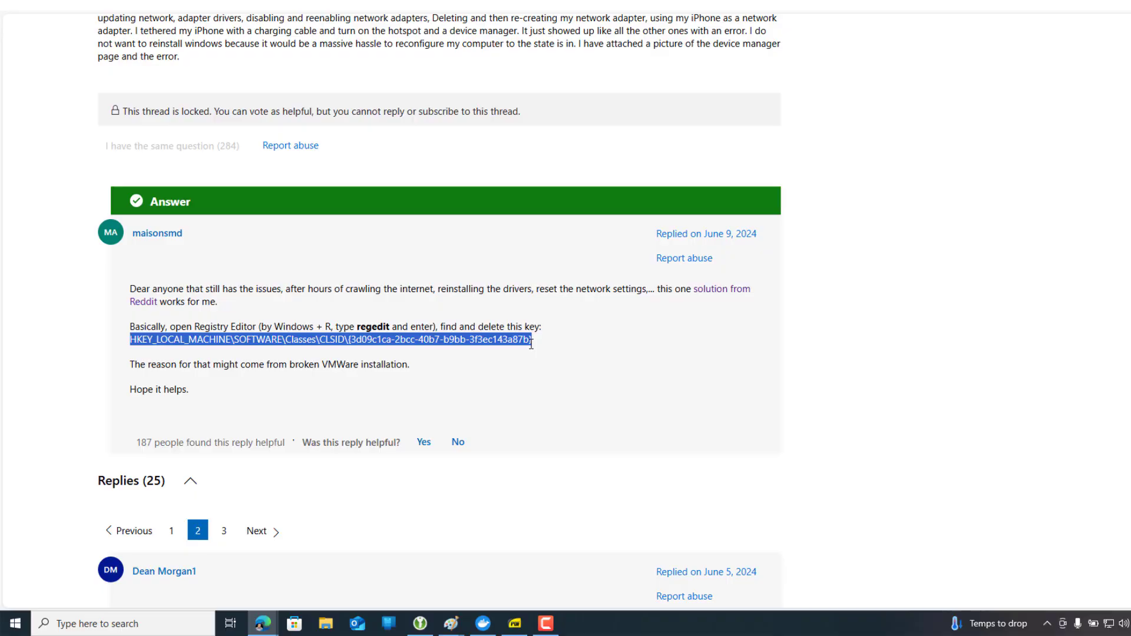
{"action": "left_click_drag", "start_coordinate": [544, 341], "coordinate": [345, 342]}
{"action": "left_click", "coordinate": [1109, 619]}
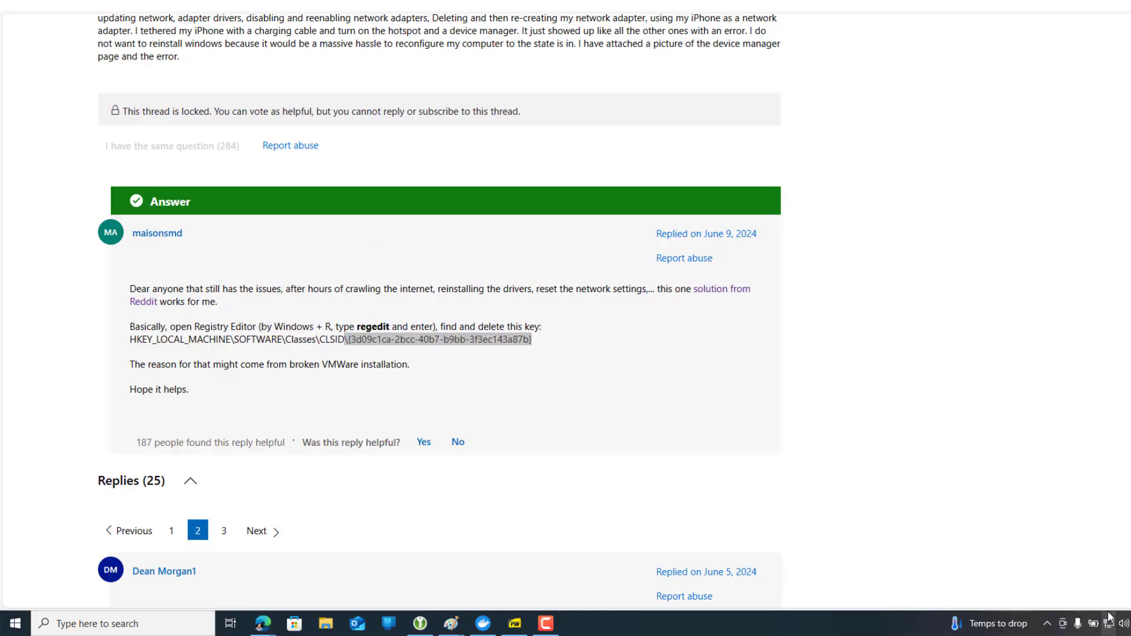
{"action": "left_click", "coordinate": [957, 474]}
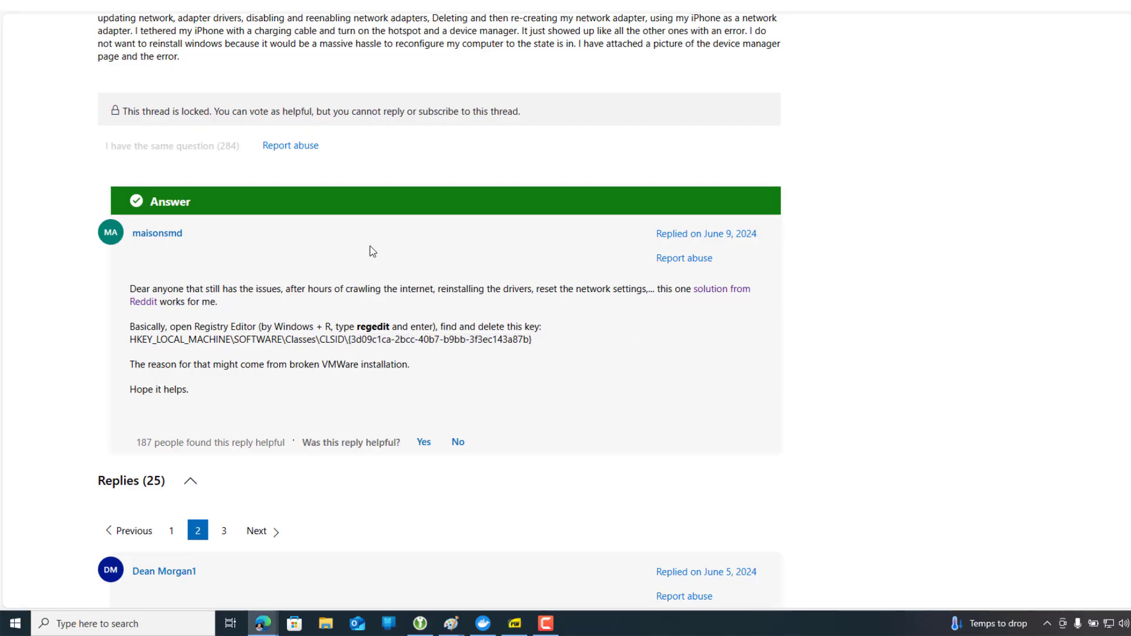
{"action": "scroll", "coordinate": [373, 252], "scroll_direction": "down", "scroll_amount": 4}
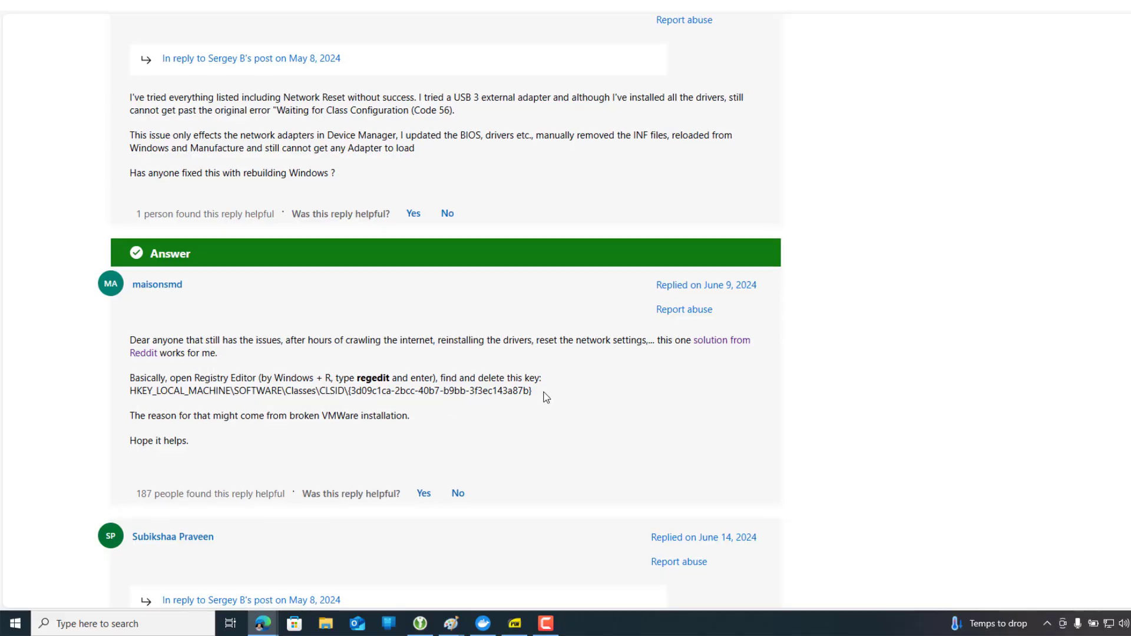
{"action": "left_click_drag", "start_coordinate": [542, 393], "coordinate": [133, 394]}
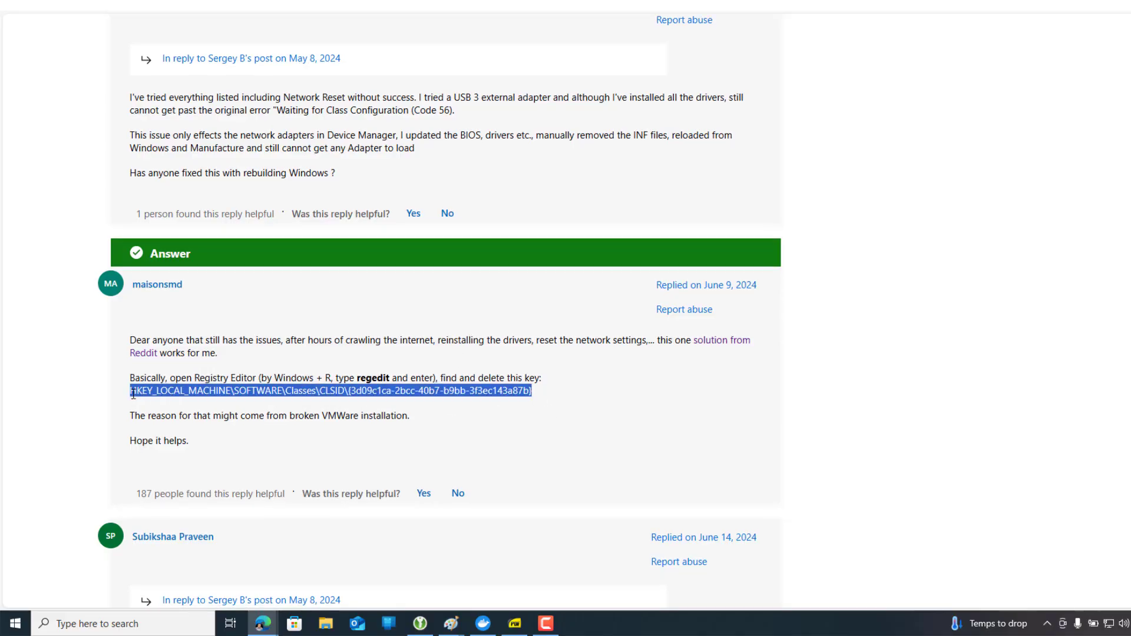
{"action": "double_click", "coordinate": [374, 377]}
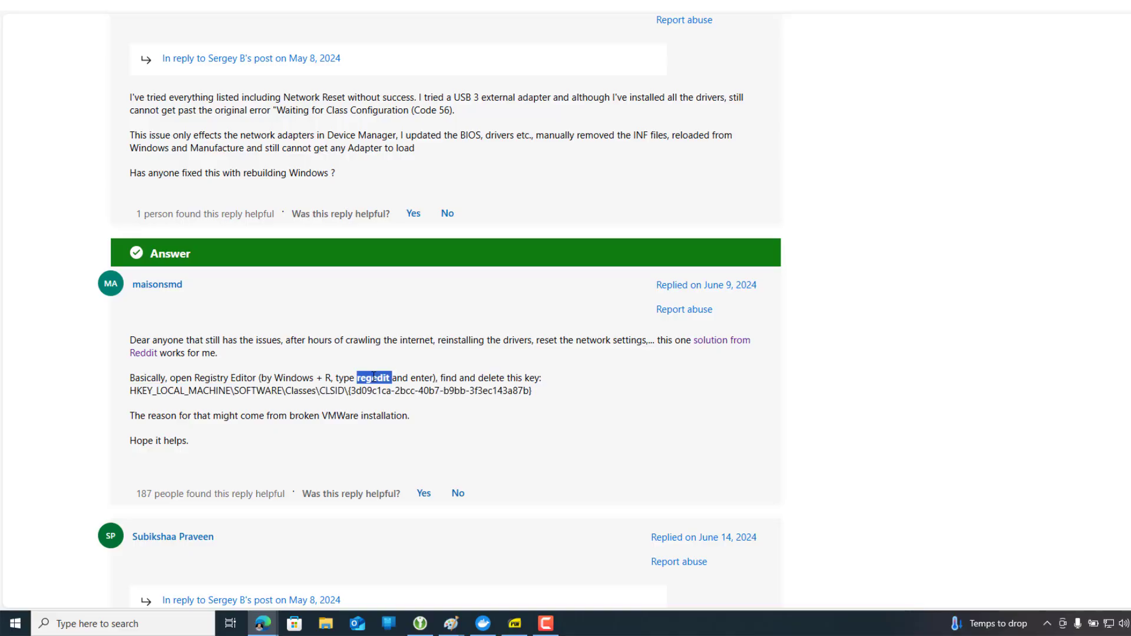
{"action": "left_click", "coordinate": [416, 440]}
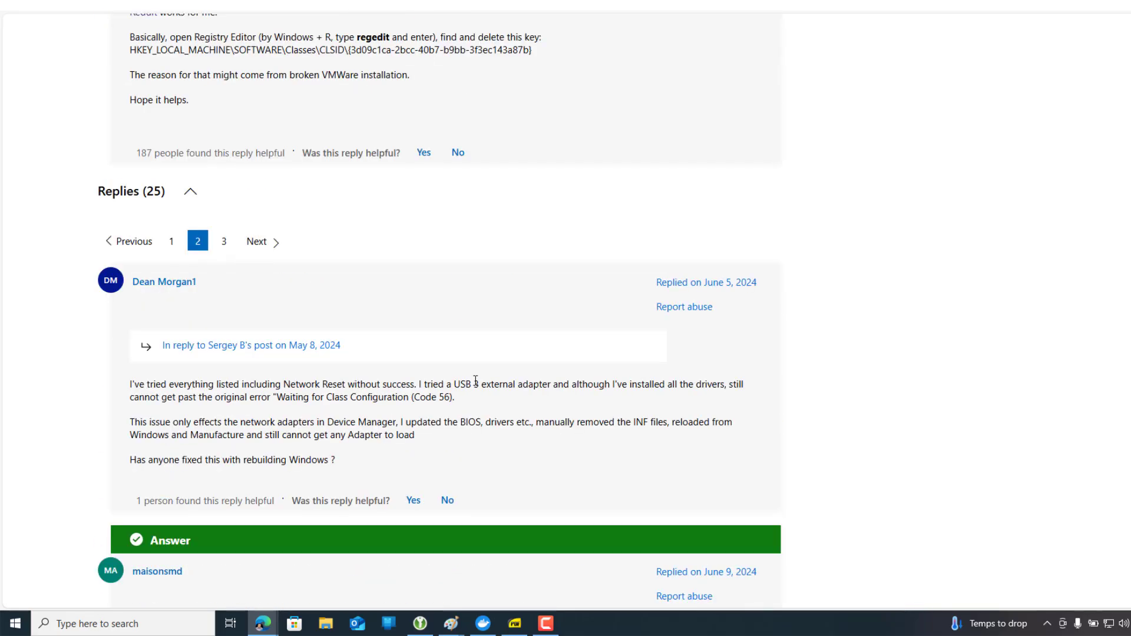
{"action": "scroll", "coordinate": [466, 387], "scroll_direction": "up", "scroll_amount": 20}
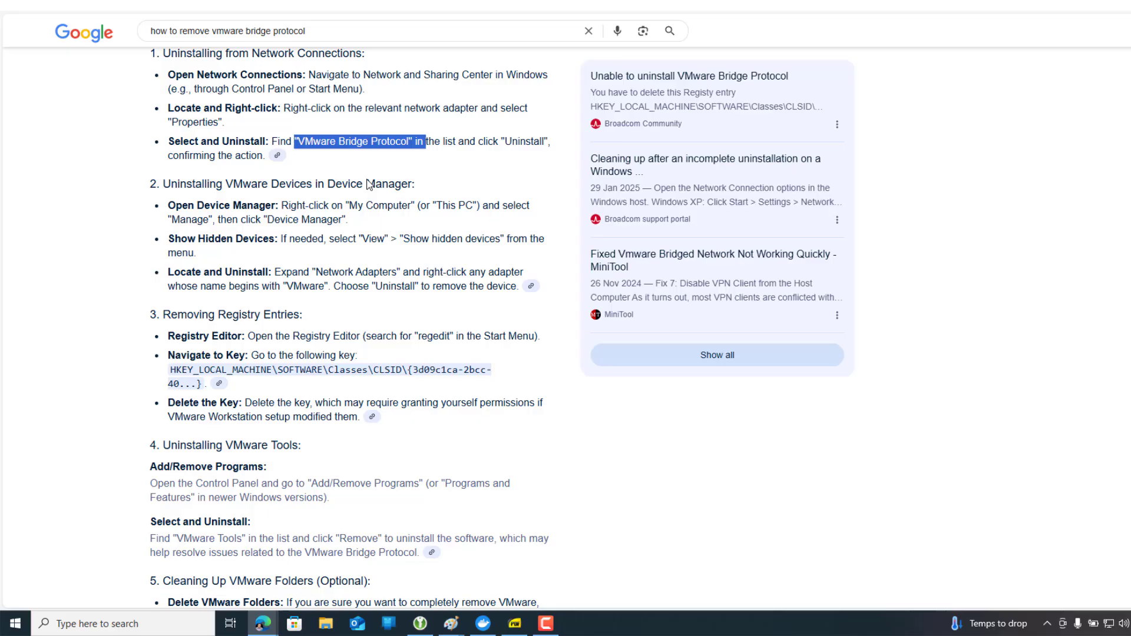
Step: Scroll the AI Overview on removing VMware bridge protocol back to the top
{"action": "scroll", "coordinate": [386, 320], "scroll_direction": "up", "scroll_amount": 1}
{"action": "scroll", "coordinate": [387, 319], "scroll_direction": "up", "scroll_amount": 4}
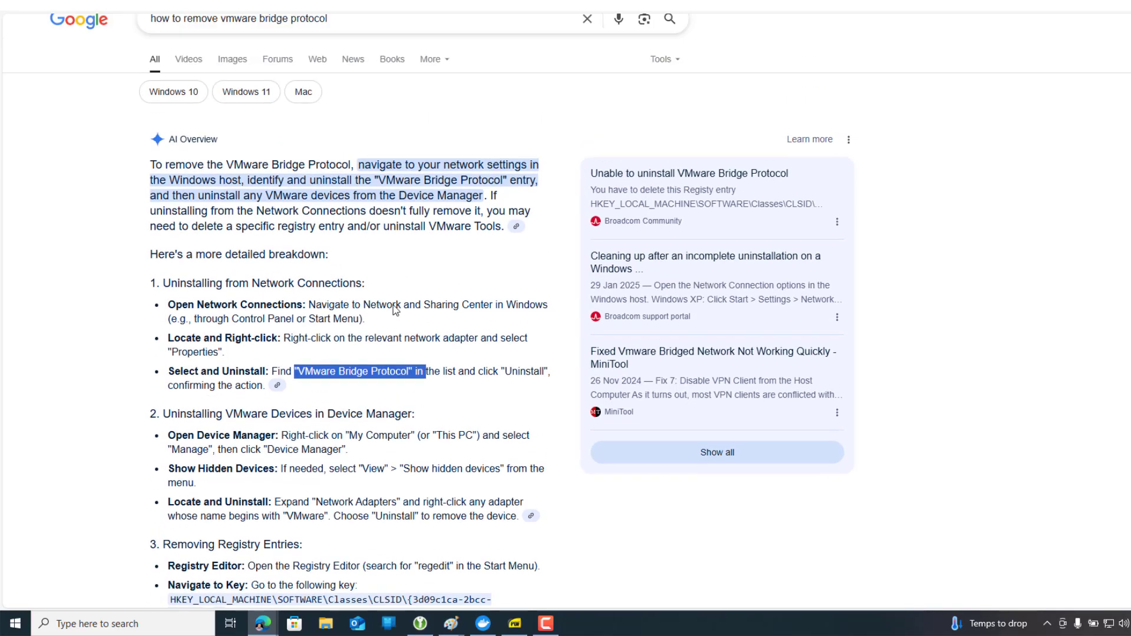